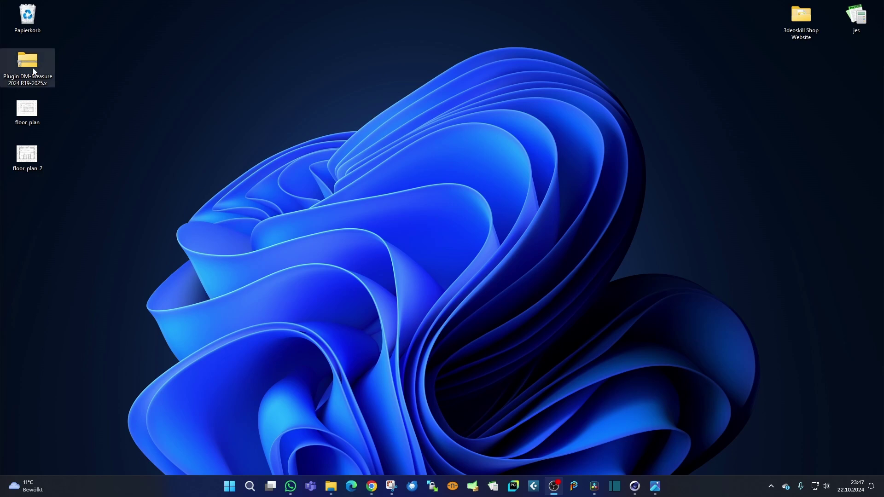
# Look through the version folders inside the archive Plugin DM-Measure 2024 R19-2025.x on the desktop.
pyautogui.moveTo(33, 63); pyautogui.dragTo(253, 161)
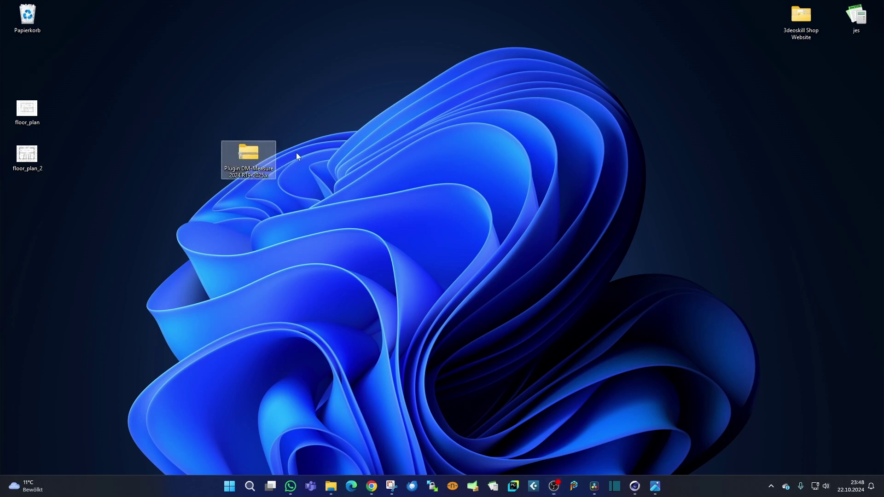
pyautogui.doubleClick(258, 159)
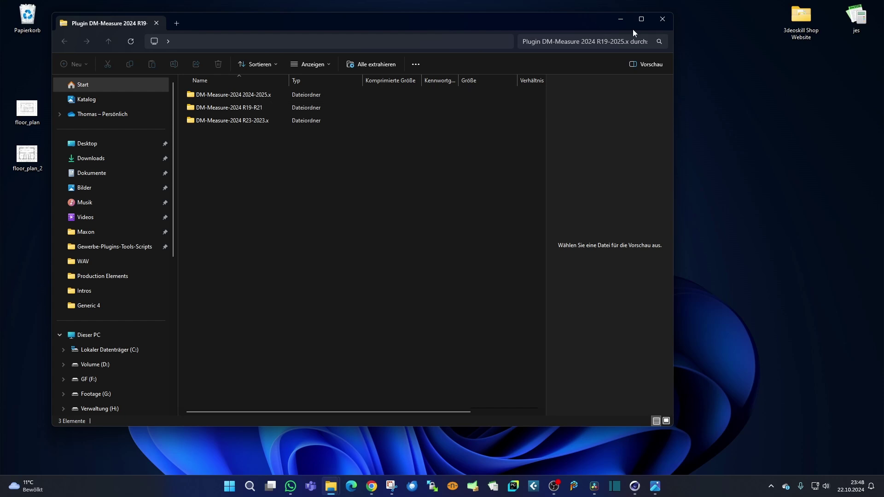
pyautogui.click(662, 19)
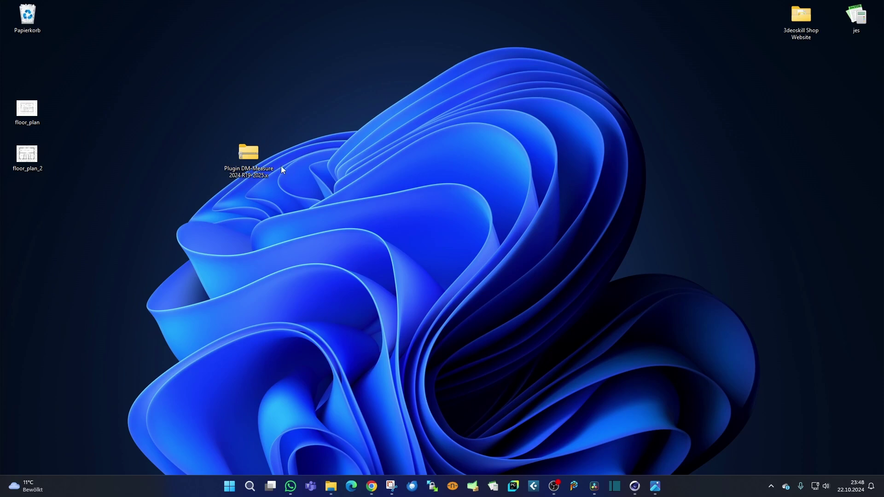
pyautogui.moveTo(258, 157); pyautogui.dragTo(38, 54)
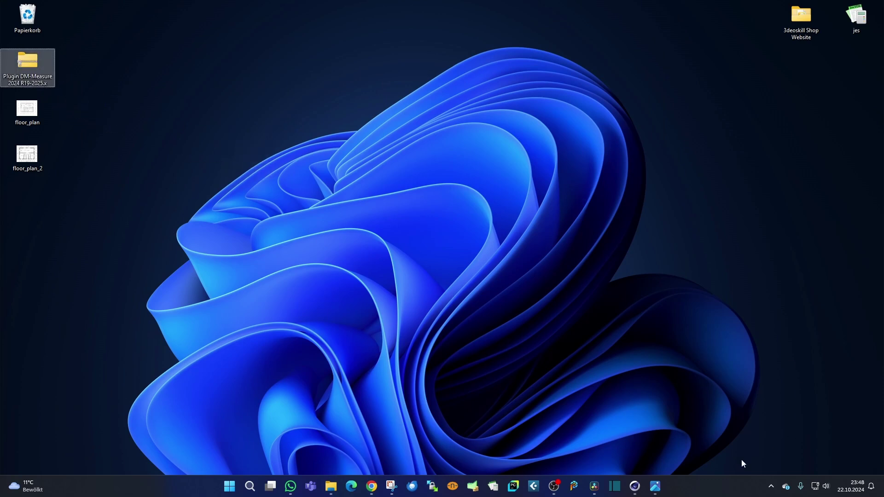
# Switch to Cinema 4D and view the plugins folder inside its preferences folder.
pyautogui.click(636, 486)
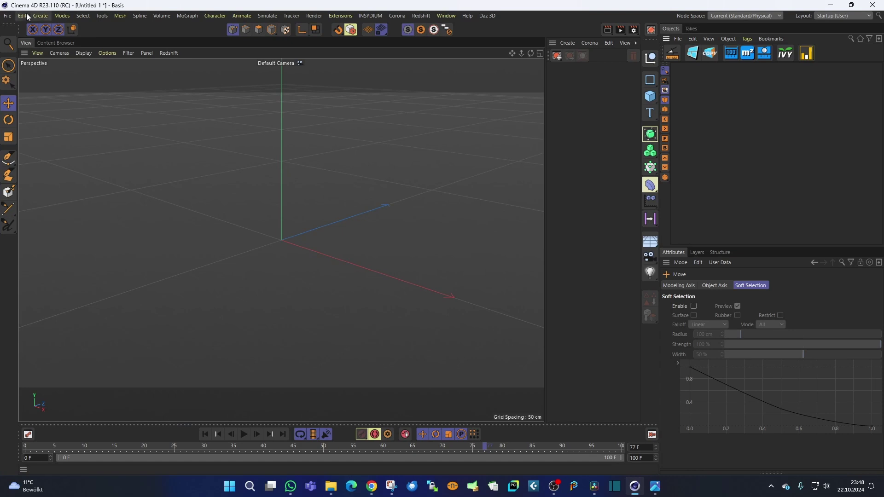
pyautogui.click(35, 15)
pyautogui.moveTo(21, 14)
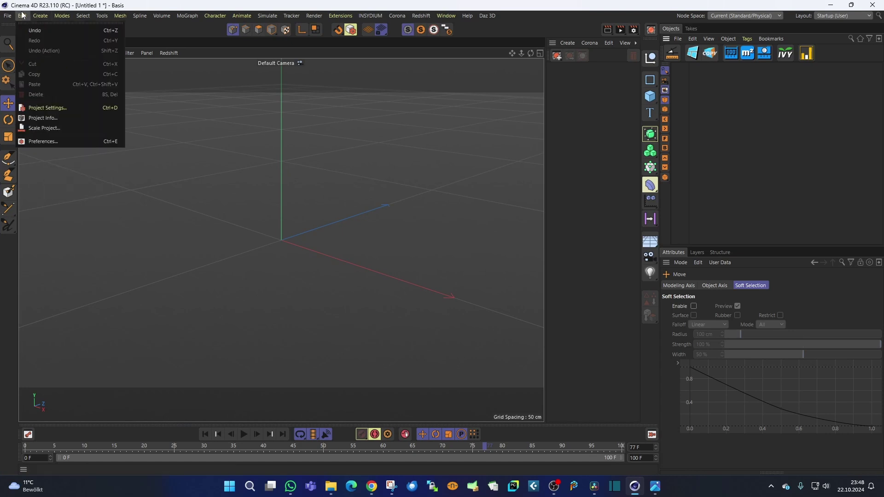
pyautogui.click(48, 141)
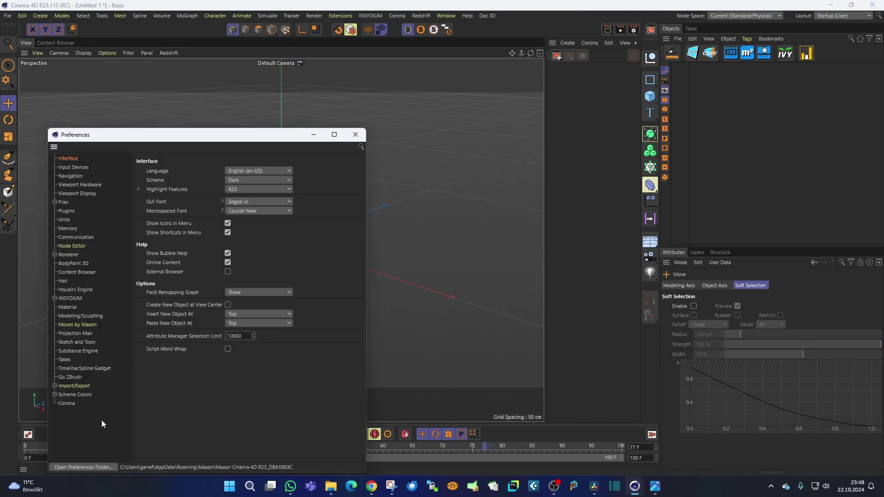
pyautogui.click(91, 464)
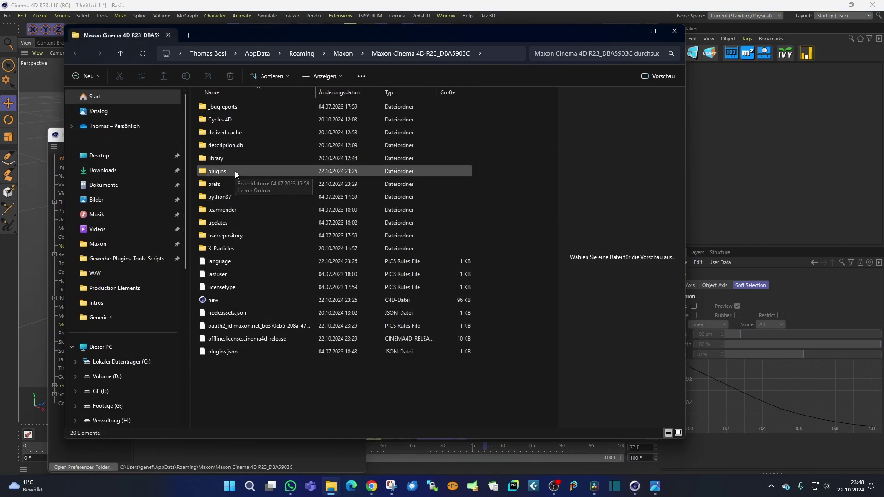
pyautogui.doubleClick(236, 171)
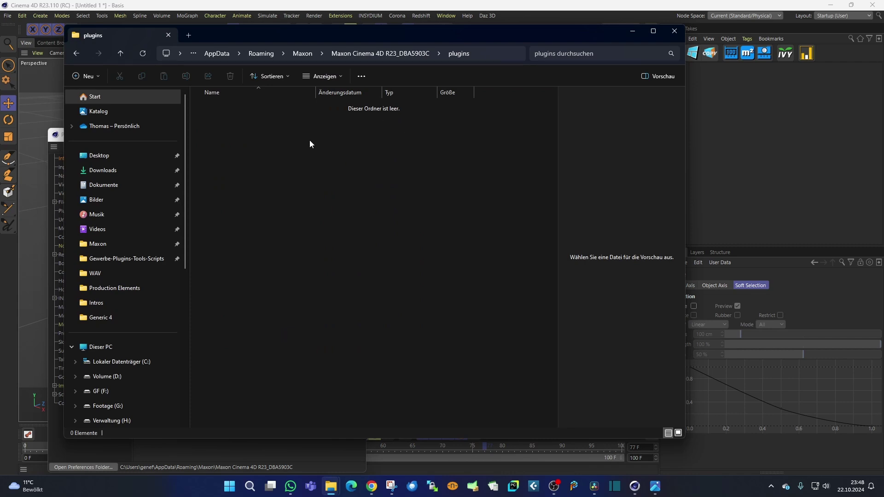
pyautogui.click(677, 32)
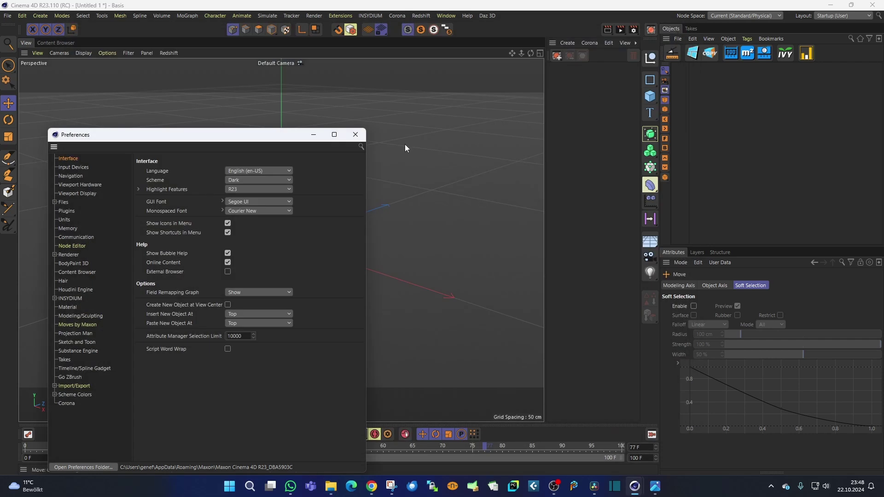
pyautogui.click(354, 134)
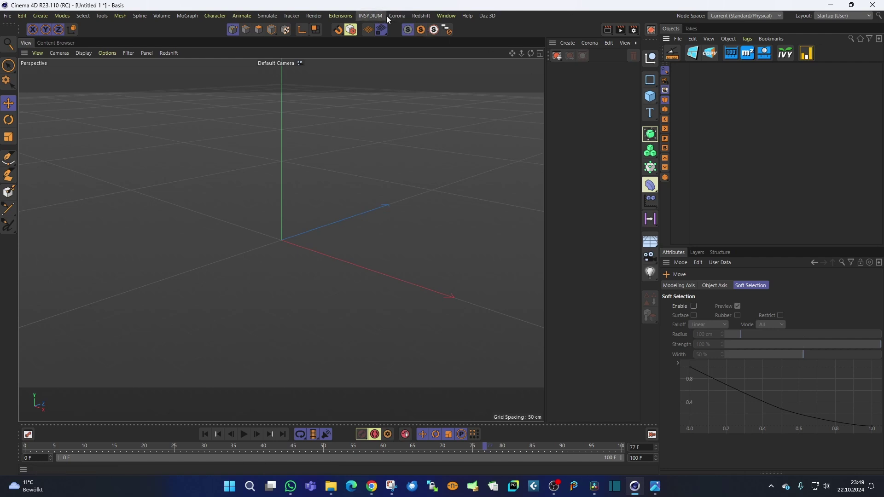
# Examine the tools offered by the installed DM-Measure-2024 R23-2023 extension.
pyautogui.click(415, 16)
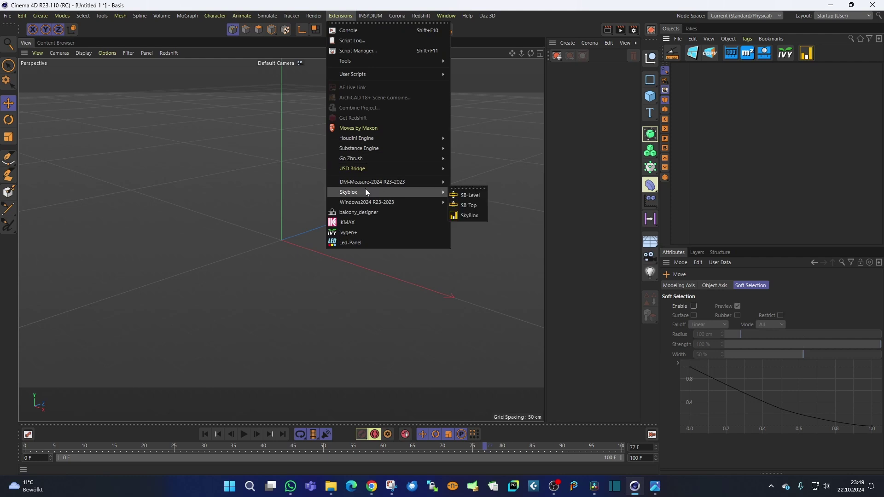
pyautogui.moveTo(358, 182)
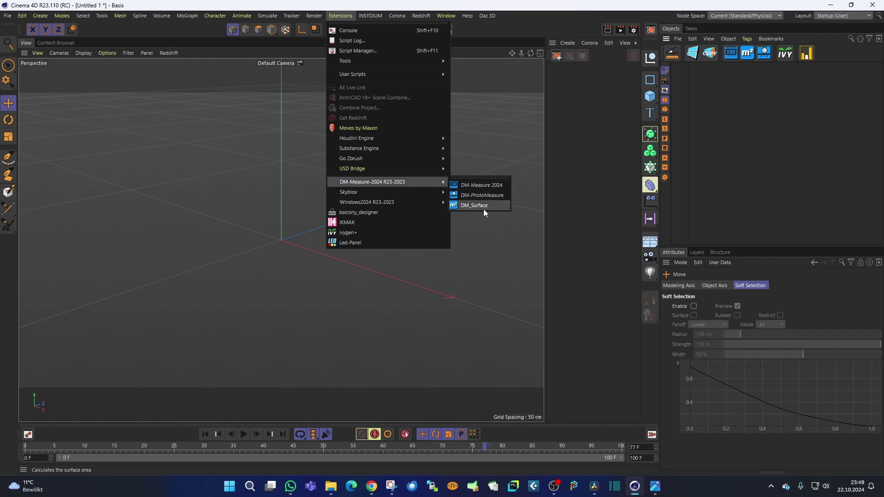
pyautogui.click(726, 75)
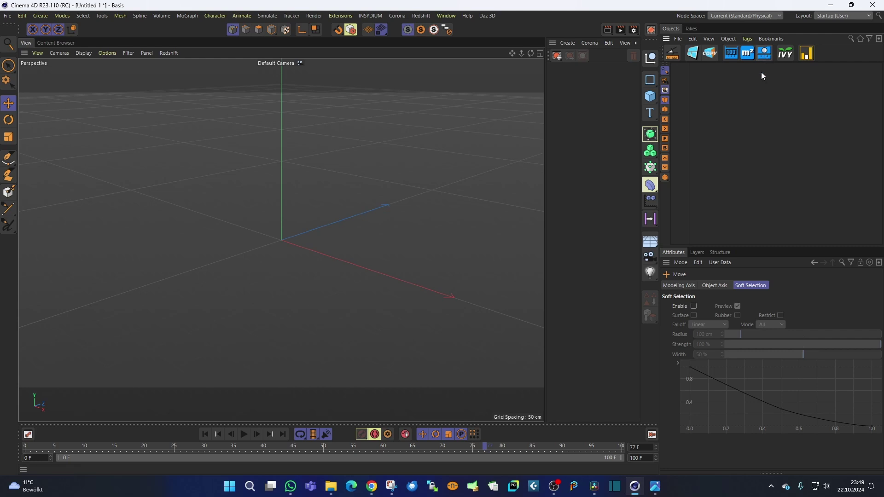
# Activate DM-PhotoMeasure, toggle it to picture mode, and restart the tool.
pyautogui.click(765, 56)
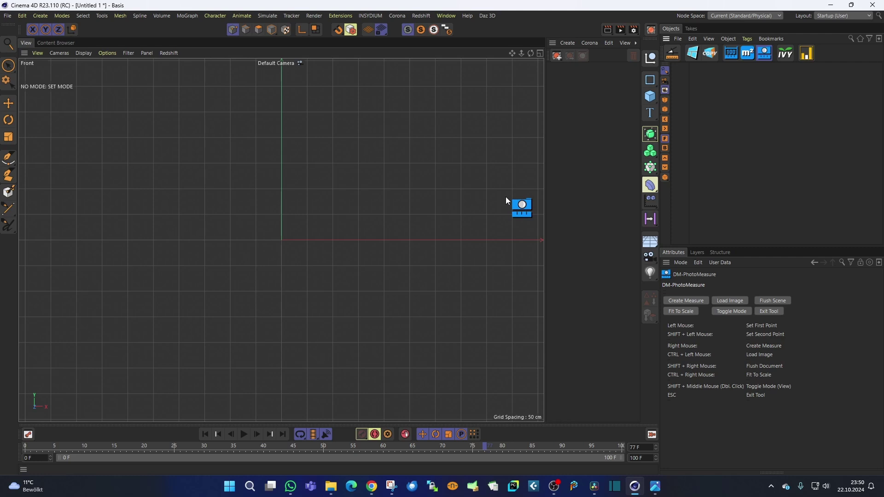
pyautogui.click(732, 311)
pyautogui.click(733, 312)
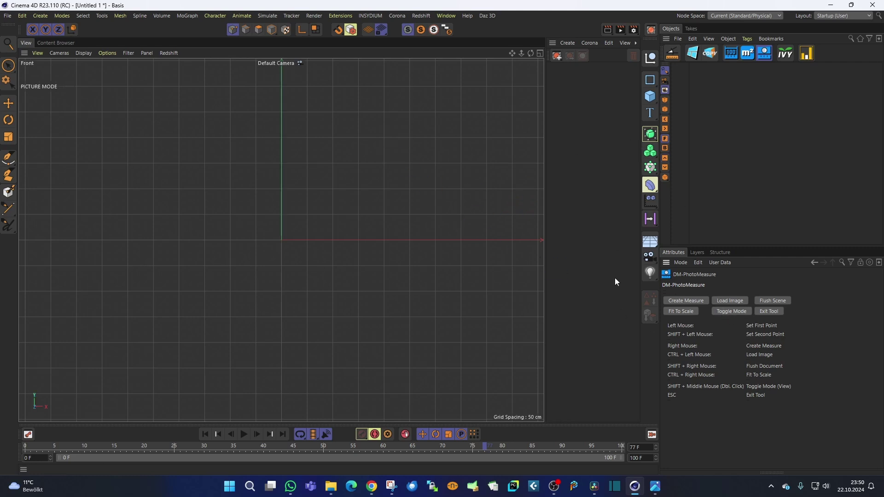
pyautogui.click(766, 312)
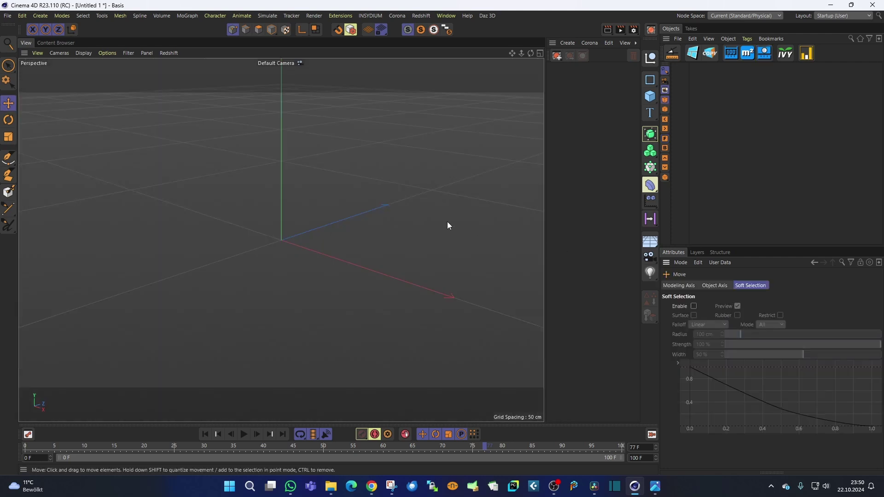
pyautogui.click(765, 54)
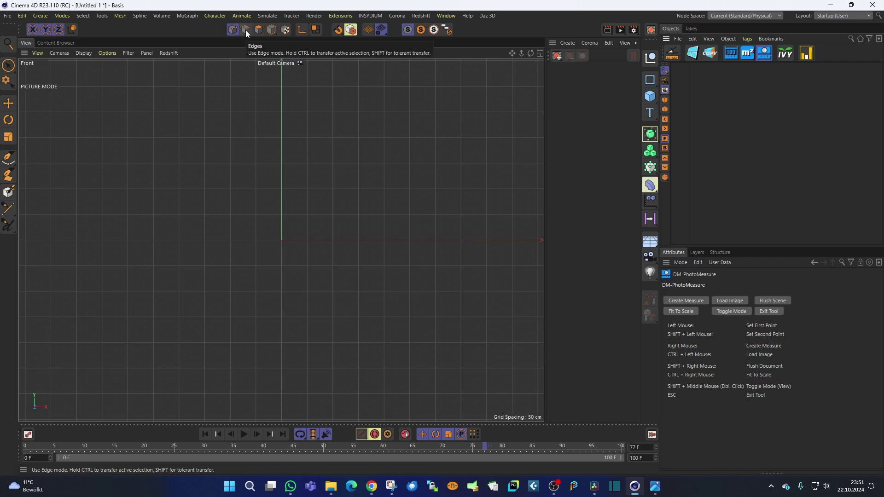
# Try the object context commands in Model mode and restore Points mode.
pyautogui.click(271, 32)
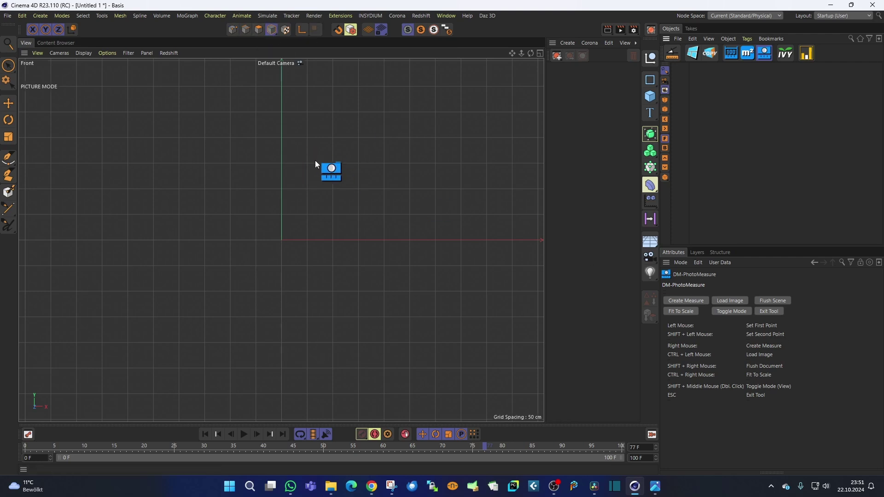
pyautogui.rightClick(365, 157)
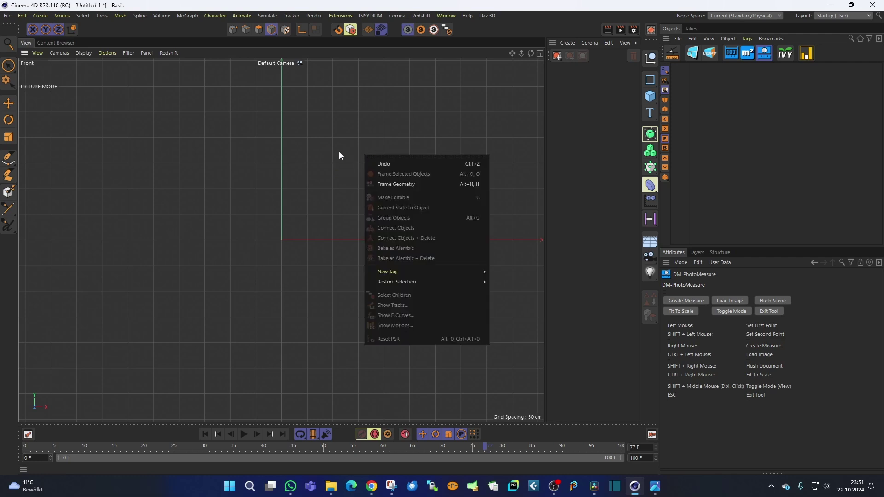
pyautogui.click(555, 94)
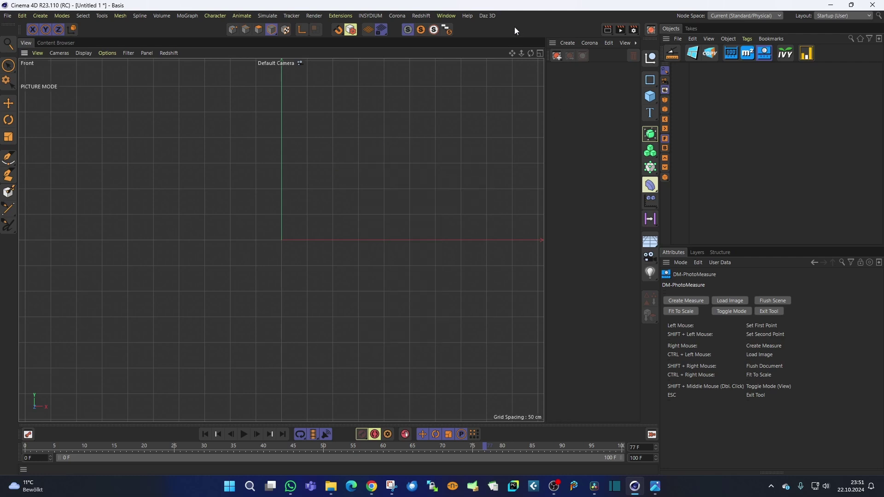
pyautogui.click(233, 30)
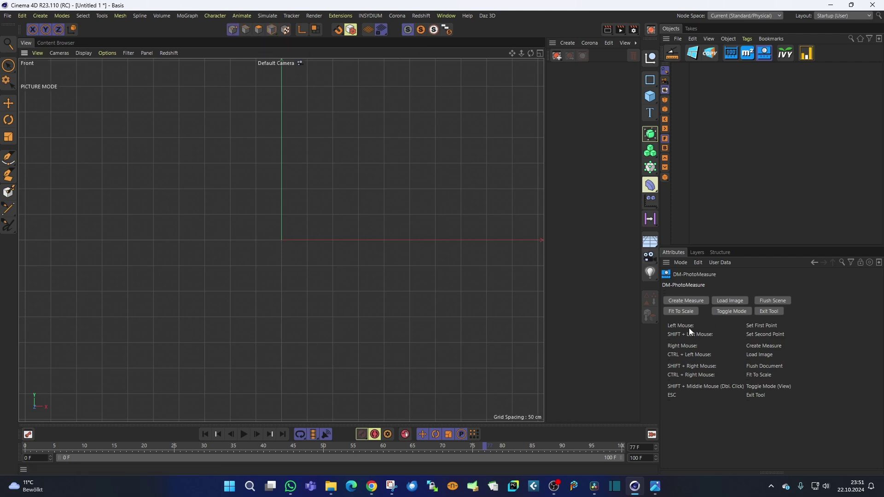
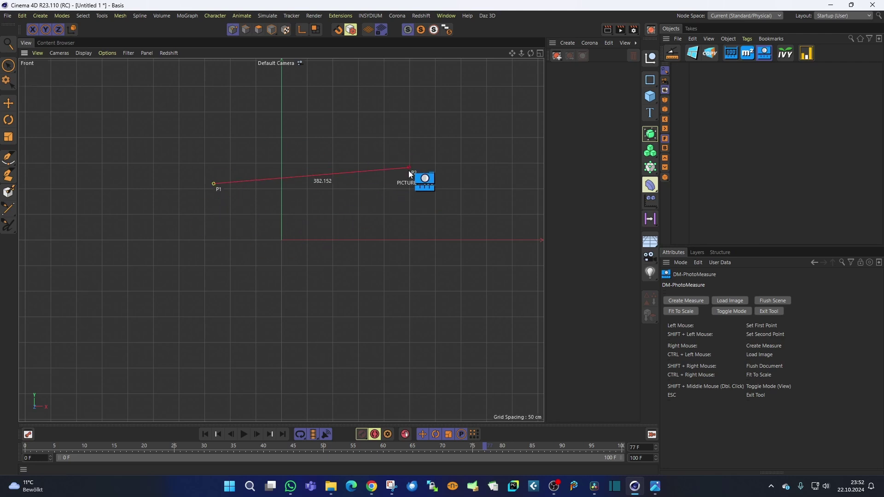
# Place measuring points P1 and P2 in the empty front view, forming a slightly rising line about 395 units long.
pyautogui.keyDown('shift'); pyautogui.click(417, 178); pyautogui.keyUp('shift')
pyautogui.keyDown('shift'); pyautogui.click(411, 160); pyautogui.keyUp('shift')
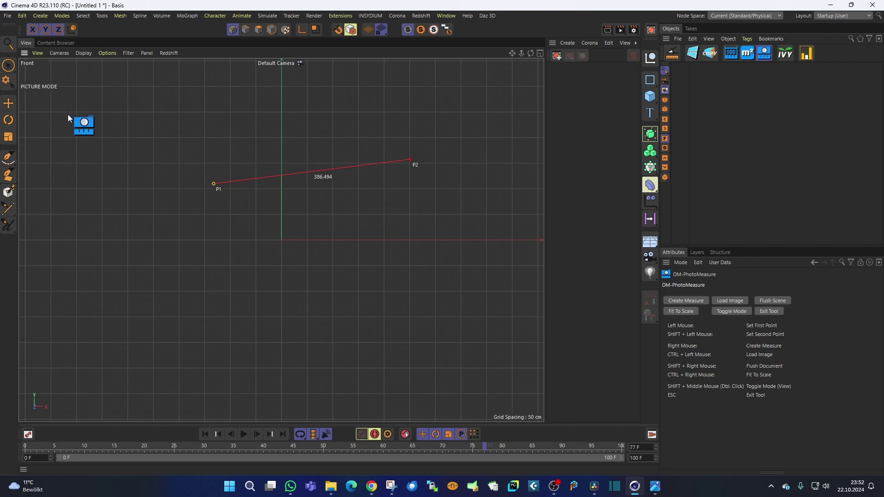
pyautogui.click(211, 195)
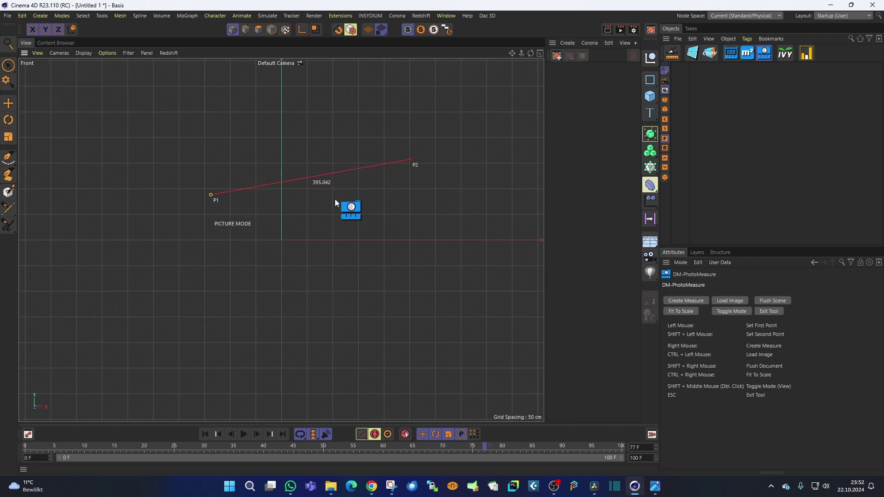
pyautogui.keyDown('shift'); pyautogui.click(411, 176); pyautogui.keyUp('shift')
pyautogui.keyDown('shift'); pyautogui.click(413, 178); pyautogui.keyUp('shift')
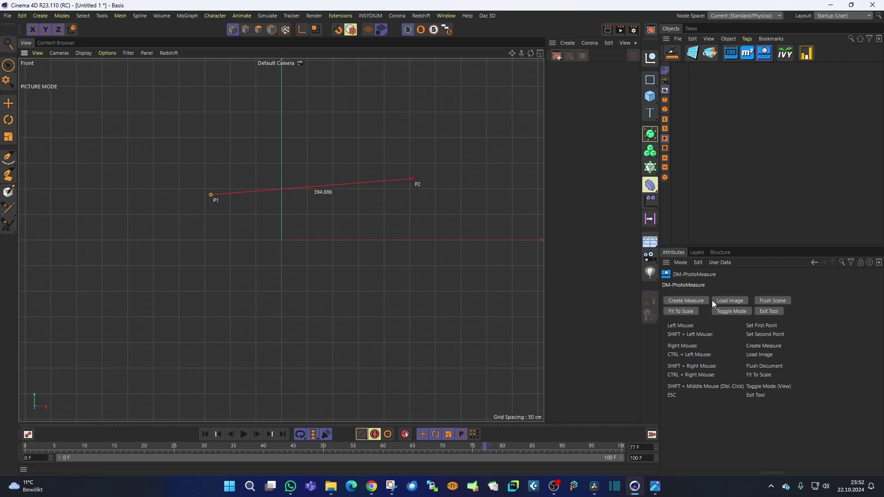
# Load the shop-window photo IMG_1127 as the DM-PhotoMeasure image.
pyautogui.keyDown('ctrl'); pyautogui.click(341, 239); pyautogui.keyUp('ctrl')
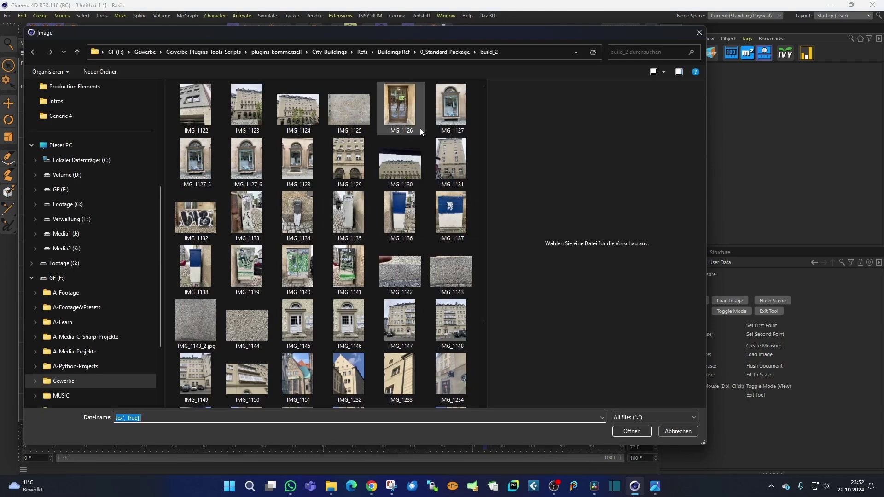
pyautogui.doubleClick(451, 116)
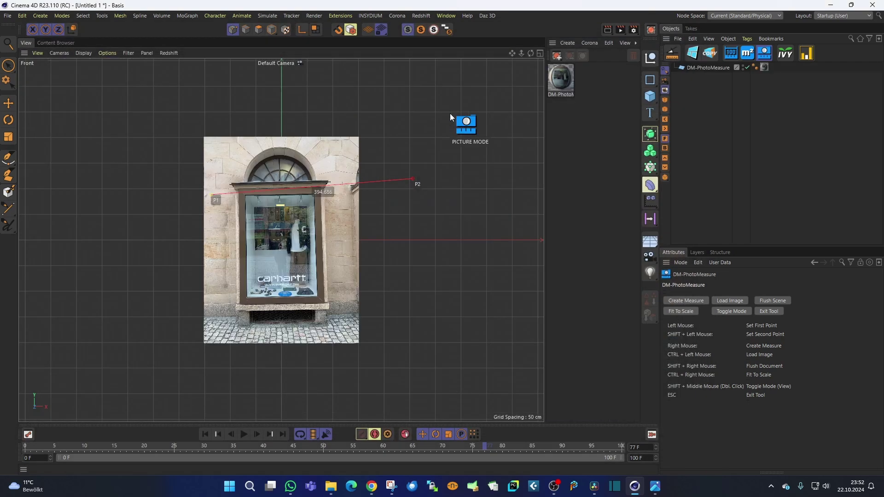
# Place measuring points P1 and P2 at the foot and top of the left stone pedestal below the window sill.
pyautogui.moveTo(316, 243); pyautogui.dragTo(332, 222, button='middle')
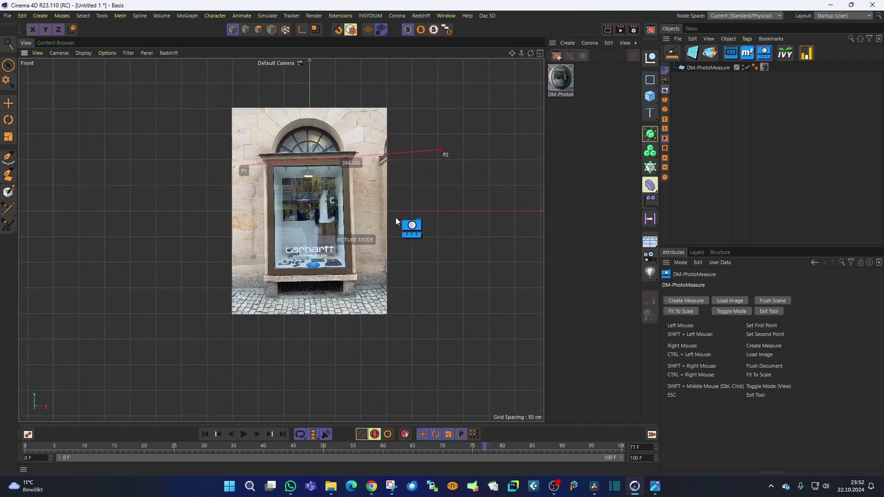
pyautogui.scroll(5, 352, 217)
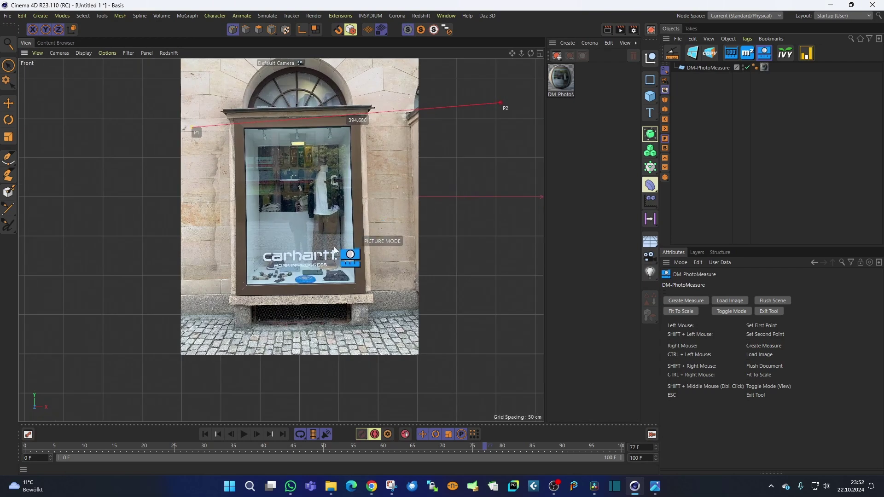
pyautogui.scroll(-1, 336, 244)
pyautogui.moveTo(336, 244); pyautogui.dragTo(354, 237, button='middle')
pyautogui.scroll(5, 354, 237)
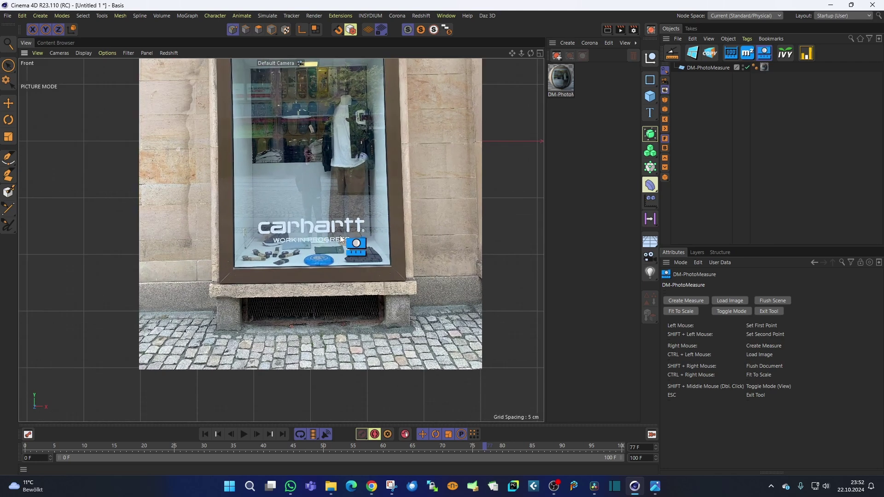
pyautogui.scroll(4, 340, 228)
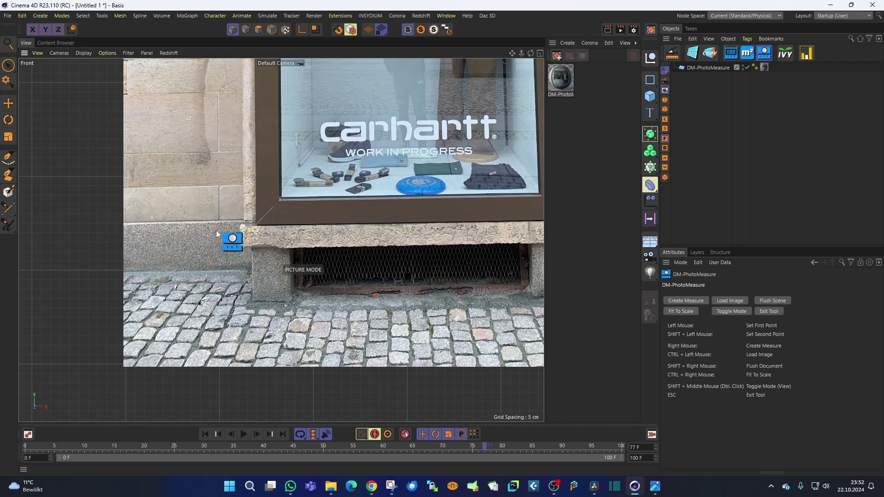
pyautogui.scroll(-4, 296, 228)
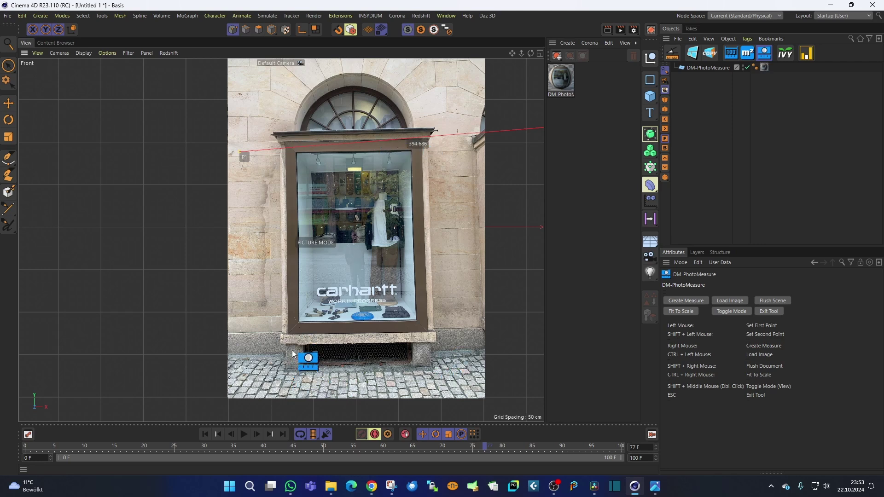
pyautogui.scroll(8, 291, 363)
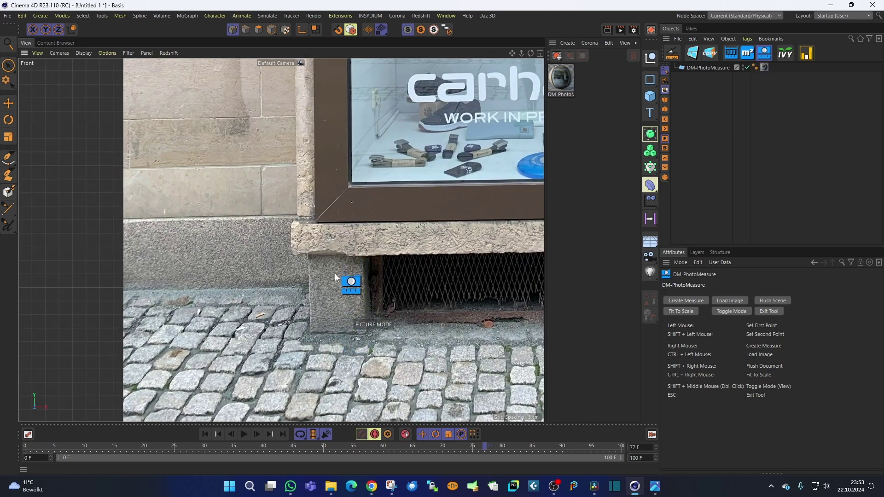
pyautogui.click(327, 332)
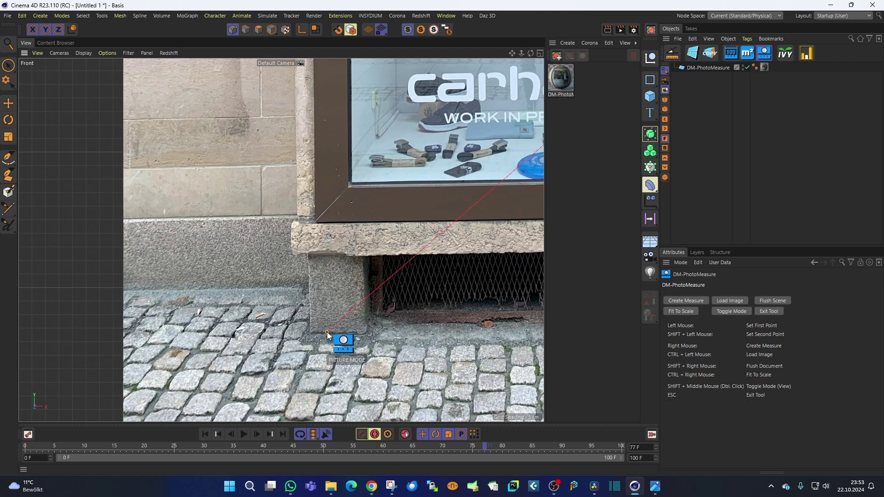
pyautogui.keyDown('shift'); pyautogui.click(326, 256); pyautogui.keyUp('shift')
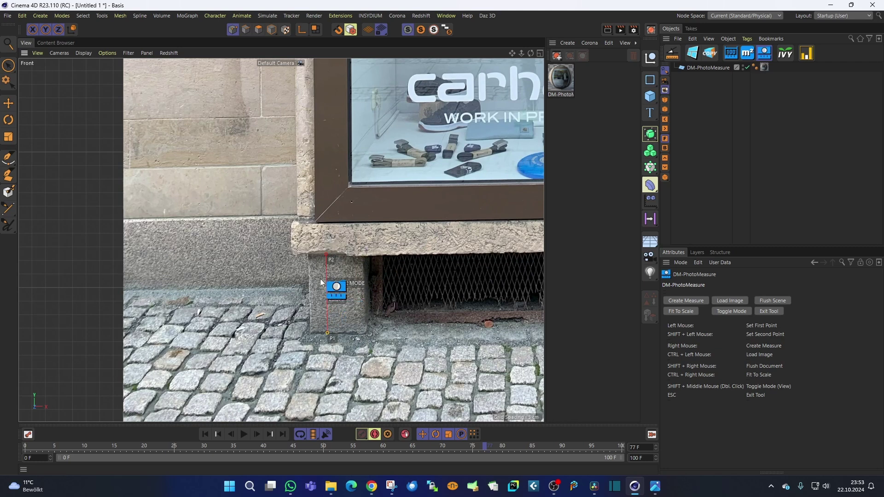
# Fit the photo to scale using the left pedestal's known real height for the P1–P2 distance.
pyautogui.scroll(-2, 357, 273)
pyautogui.scroll(2, 357, 274)
pyautogui.moveTo(386, 271); pyautogui.dragTo(347, 275, button='middle')
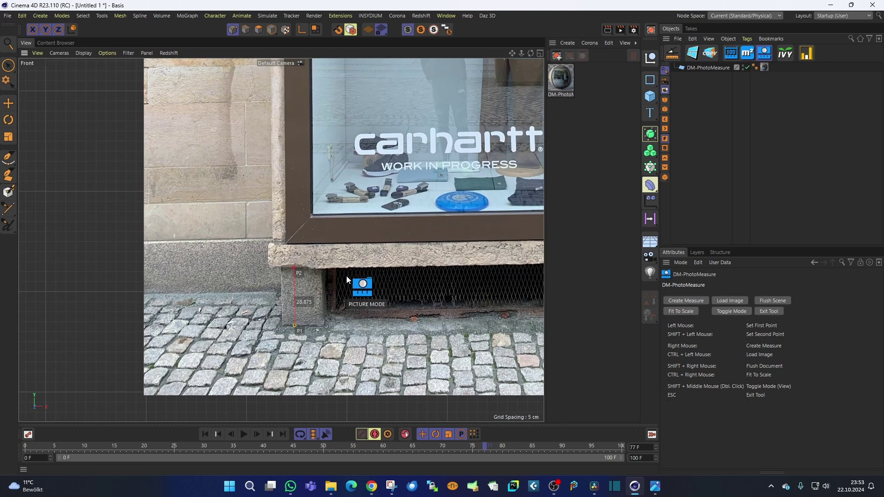
pyautogui.moveTo(434, 251); pyautogui.dragTo(397, 261, button='middle')
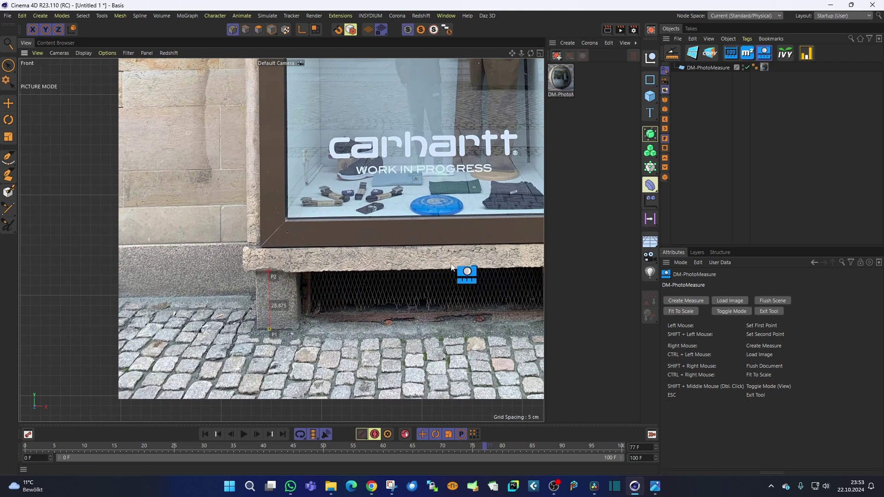
pyautogui.keyDown('ctrl'); pyautogui.rightClick(433, 257); pyautogui.keyUp('ctrl')
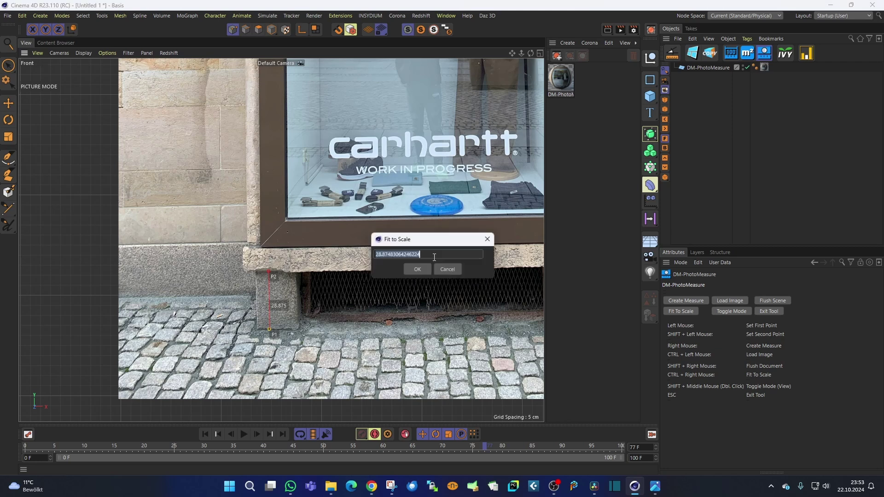
pyautogui.moveTo(424, 243); pyautogui.dragTo(449, 225)
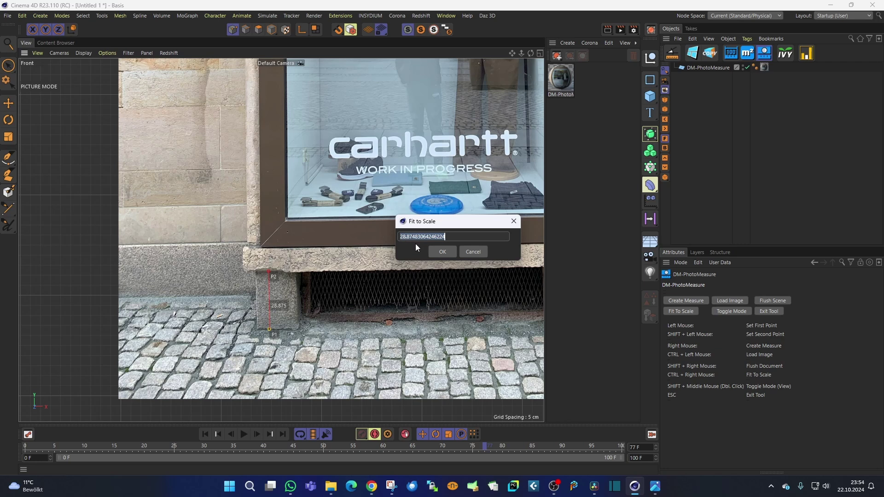
pyautogui.press('BackSpace')
pyautogui.press('Return')
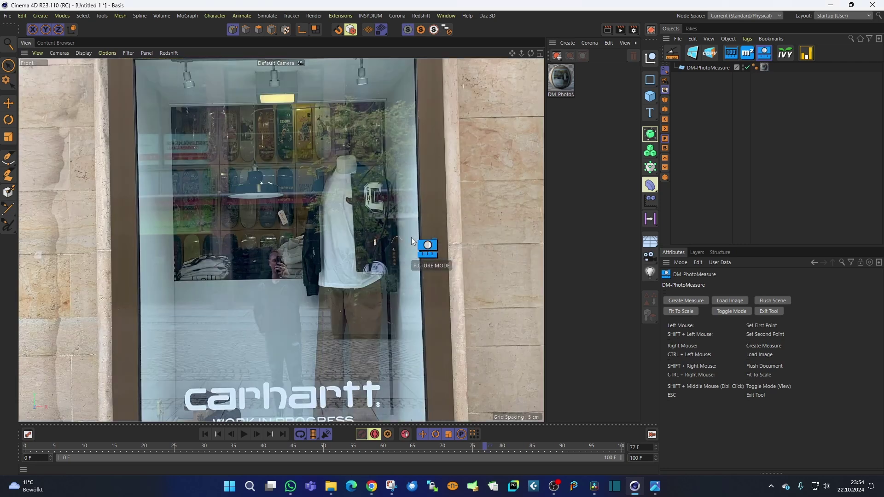
# Measure the left pedestal's height again on the rescaled photo, from the pavement to the sill's underside.
pyautogui.scroll(-3, 396, 245)
pyautogui.scroll(-3, 396, 245)
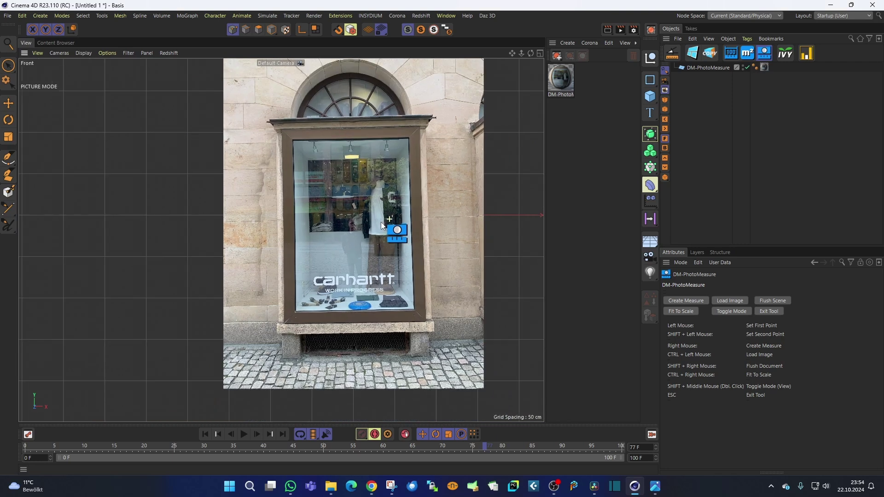
pyautogui.moveTo(381, 222); pyautogui.dragTo(318, 283, button='middle')
pyautogui.scroll(5, 318, 282)
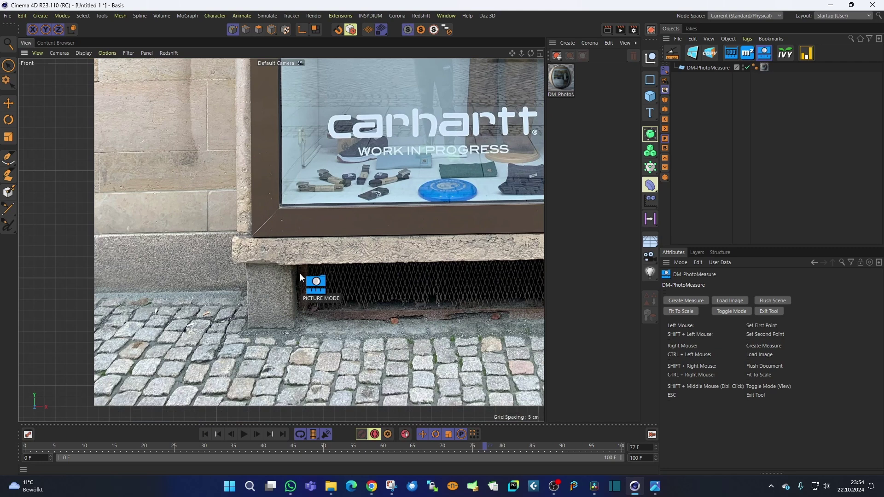
pyautogui.scroll(2, 300, 273)
pyautogui.click(267, 338)
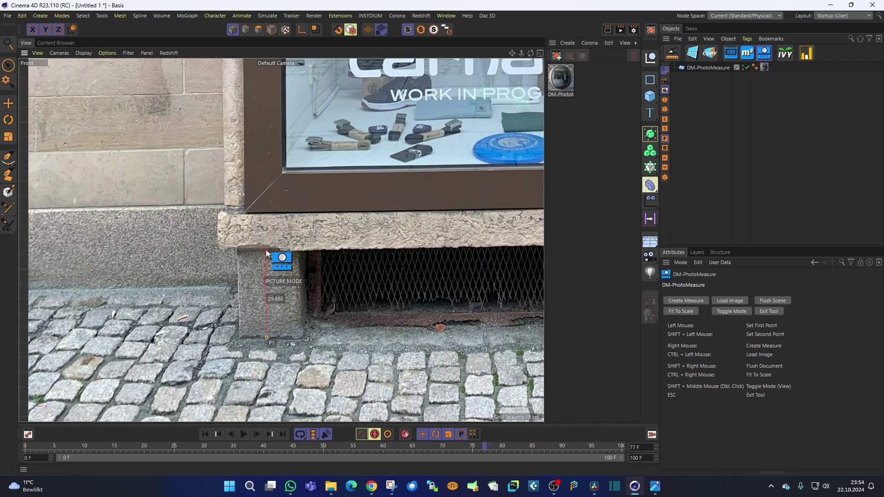
pyautogui.keyDown('shift'); pyautogui.click(266, 250); pyautogui.keyUp('shift')
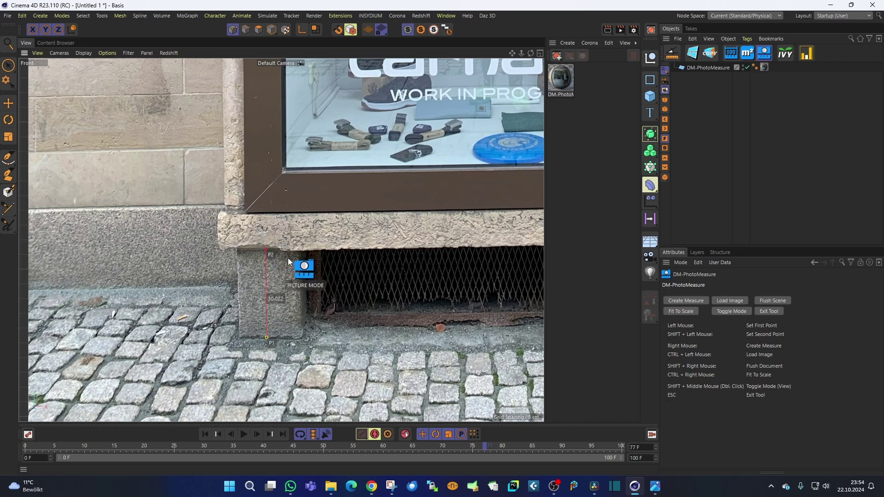
# Create a measure object from the left pedestal's height measurement, with black as its colour.
pyautogui.scroll(-3, 297, 259)
pyautogui.scroll(-2, 267, 280)
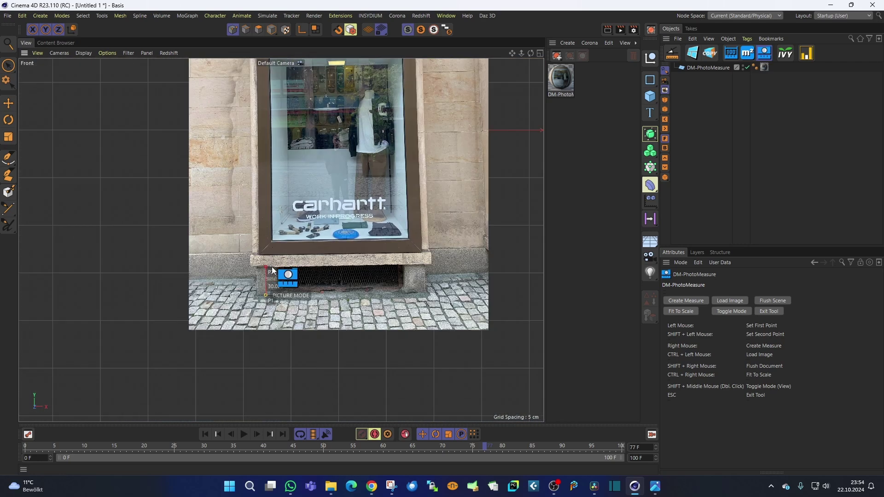
pyautogui.scroll(3, 262, 295)
pyautogui.scroll(3, 261, 298)
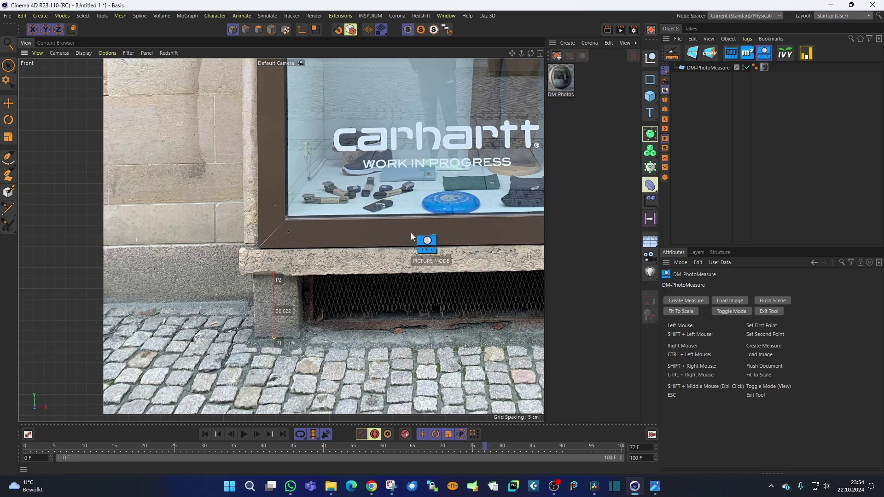
pyautogui.click(396, 228)
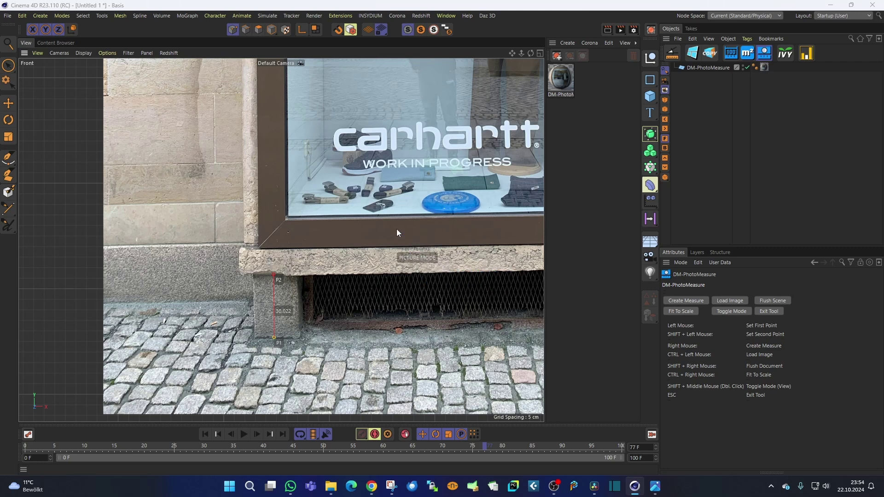
pyautogui.moveTo(395, 197); pyautogui.dragTo(482, 186)
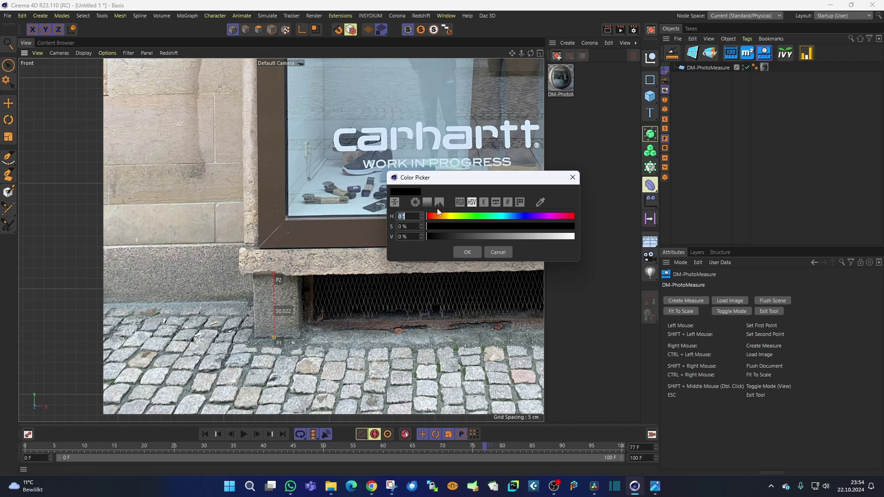
pyautogui.click(468, 252)
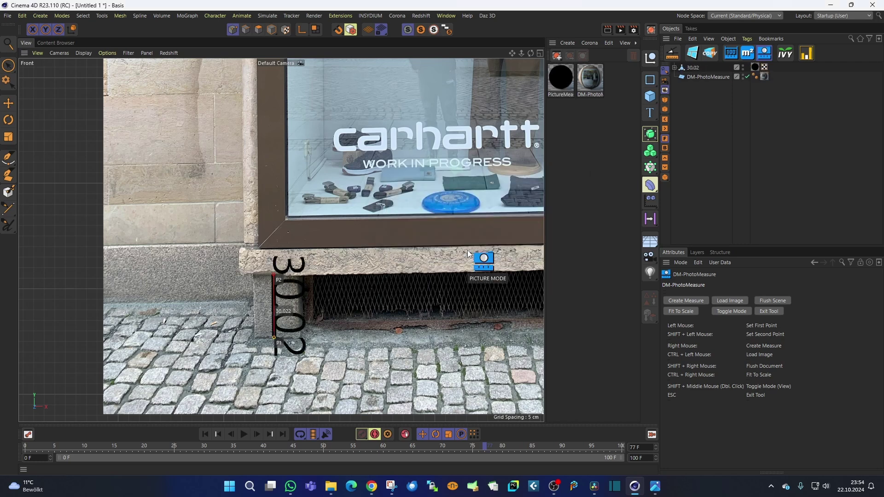
# Measure the stone sill's full width along its upper edge and create a measure object from it.
pyautogui.scroll(-5, 333, 304)
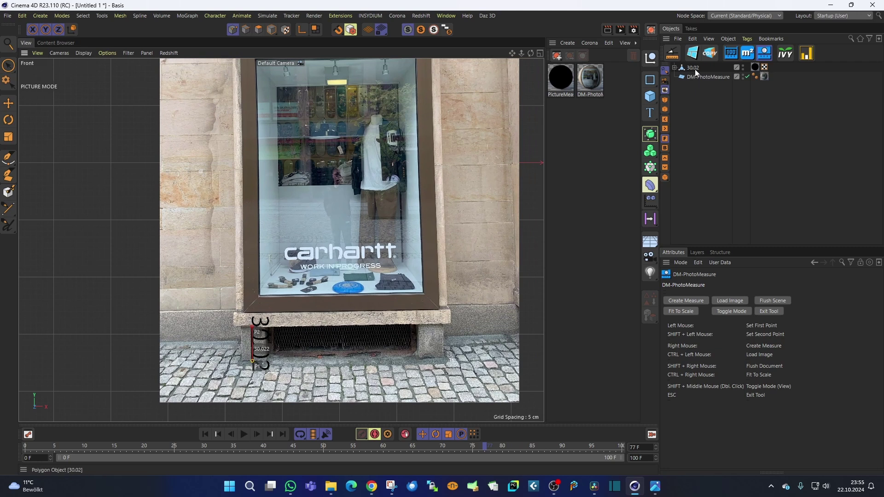
pyautogui.scroll(-3, 431, 219)
pyautogui.scroll(8, 406, 233)
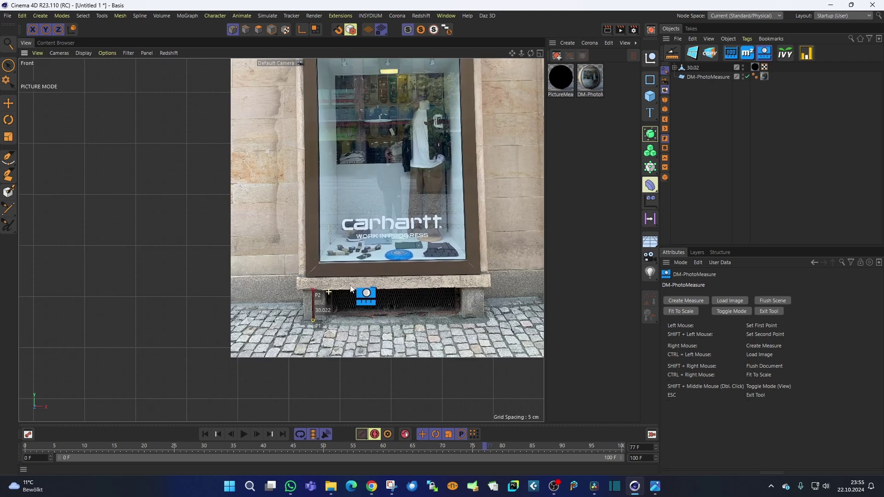
pyautogui.click(291, 276)
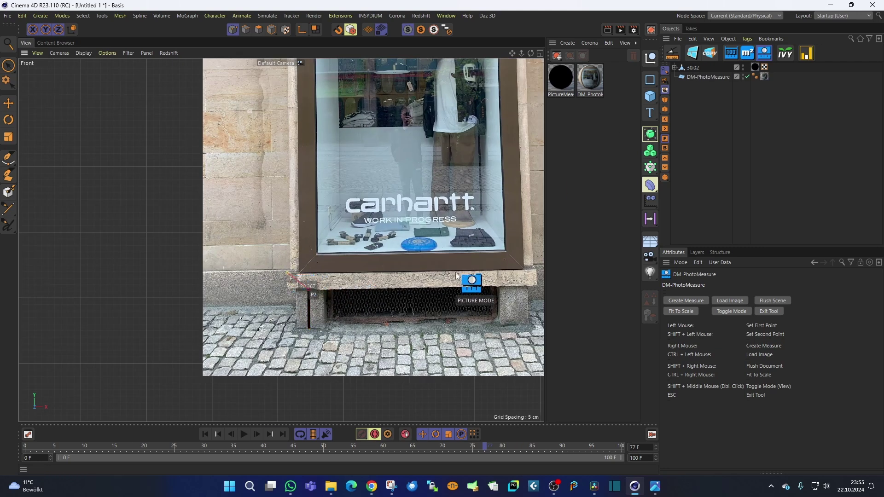
pyautogui.keyDown('shift'); pyautogui.click(470, 278); pyautogui.keyUp('shift')
pyautogui.keyDown('shift'); pyautogui.click(474, 275); pyautogui.keyUp('shift')
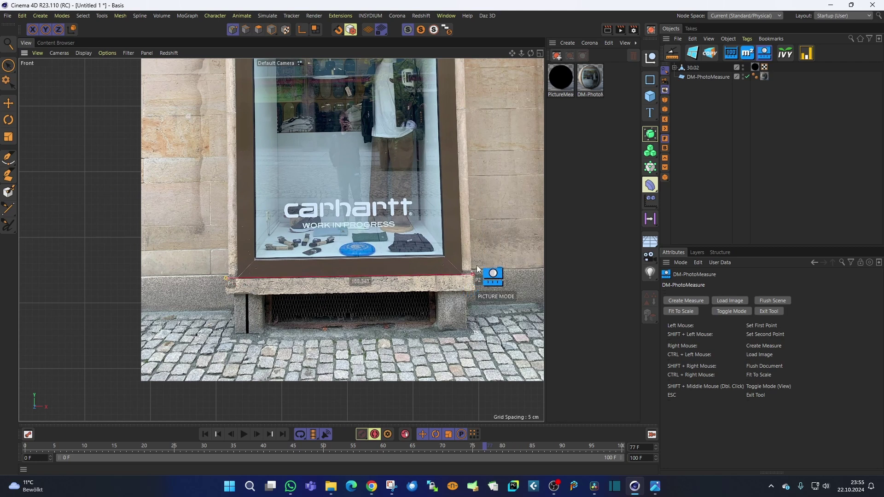
pyautogui.rightClick(475, 271)
pyautogui.scroll(-3, 427, 247)
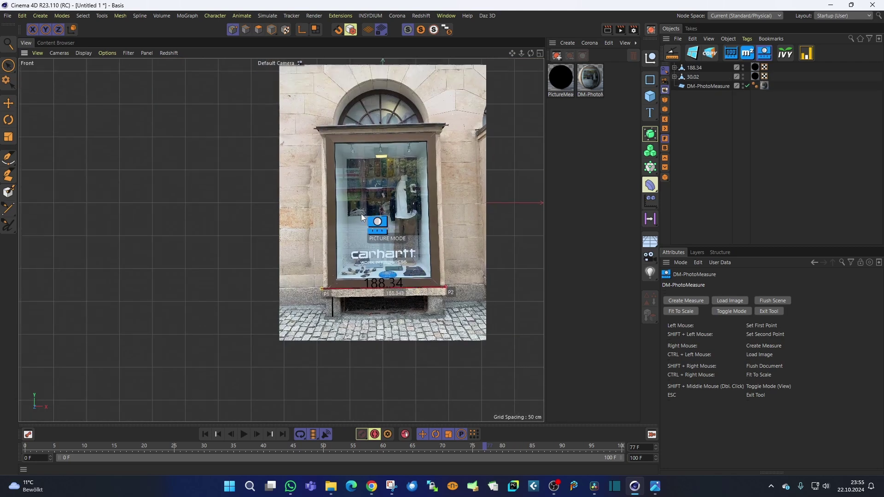
# Measure from the sill's right end up to the cornice along the window surround and create a measure object.
pyautogui.scroll(1, 339, 181)
pyautogui.moveTo(317, 200); pyautogui.dragTo(313, 200, button='middle')
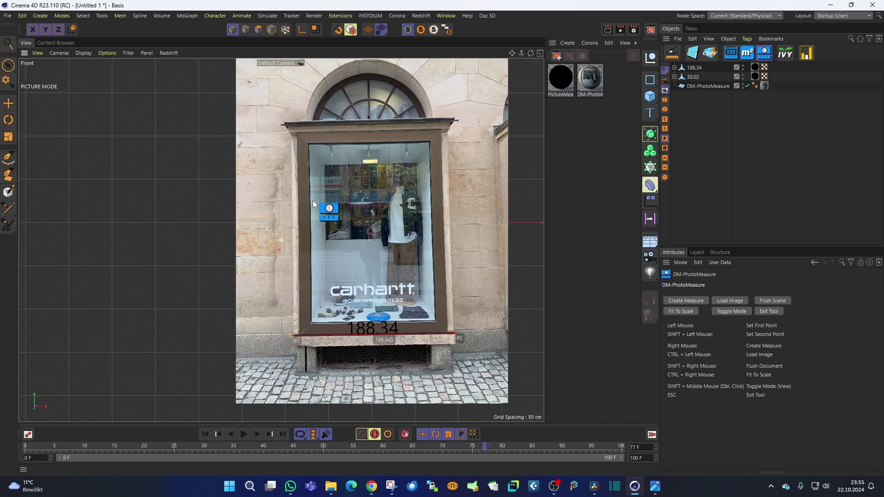
pyautogui.click(455, 339)
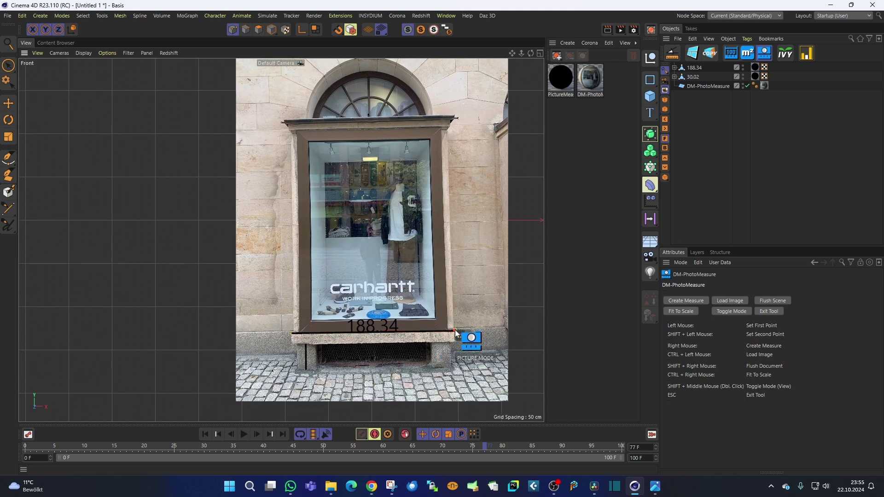
pyautogui.keyDown('shift'); pyautogui.click(447, 127); pyautogui.keyUp('shift')
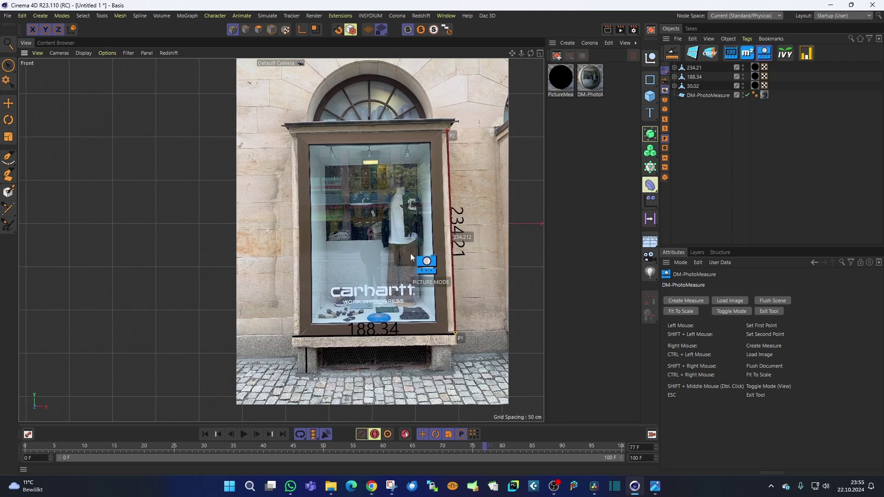
# Render the front view to check the photo with its three created measures.
pyautogui.moveTo(384, 243); pyautogui.dragTo(389, 228, button='middle')
pyautogui.scroll(1, 364, 247)
pyautogui.scroll(-2, 366, 247)
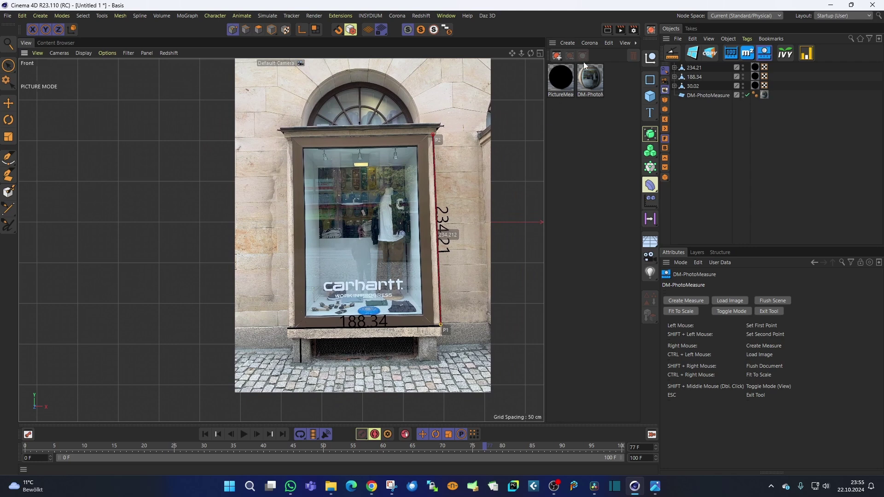
pyautogui.click(606, 31)
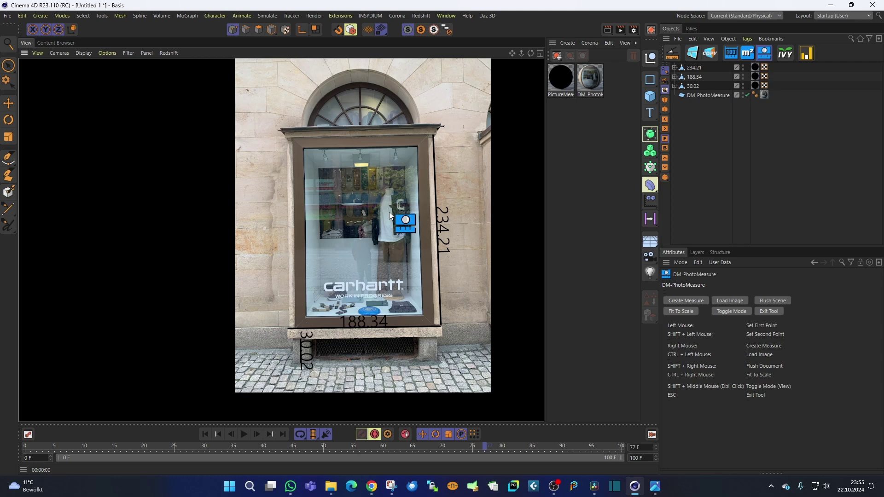
# Place measuring points P1 and P2 vertically from the cornice's middle to the crown of the arch above the window.
pyautogui.keyDown('shift'); pyautogui.middleClick(359, 109); pyautogui.keyUp('shift')
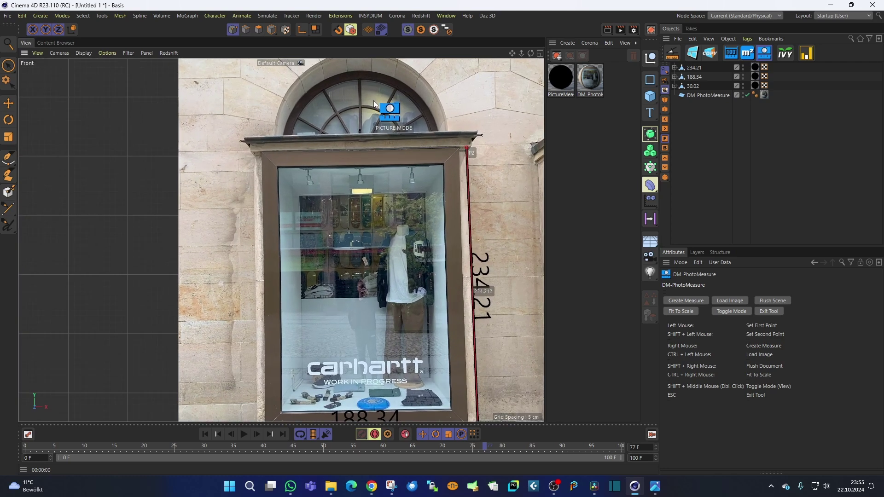
pyautogui.click(354, 179)
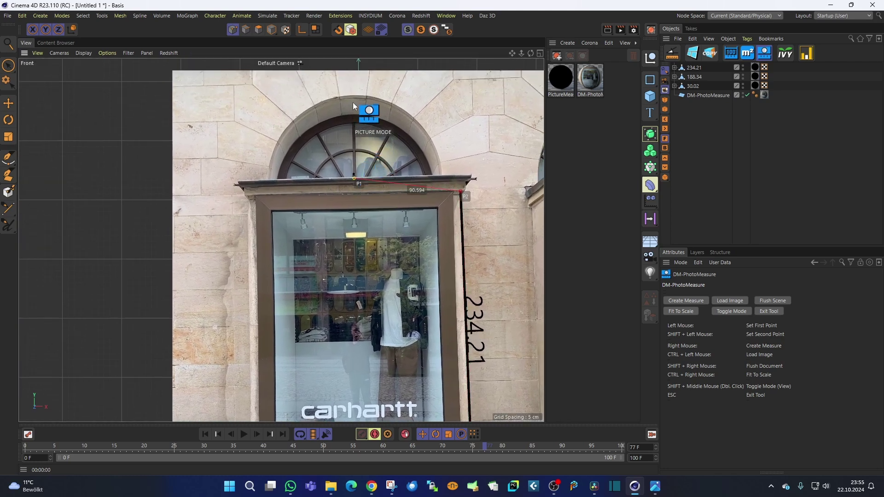
pyautogui.keyDown('shift'); pyautogui.click(353, 95); pyautogui.keyUp('shift')
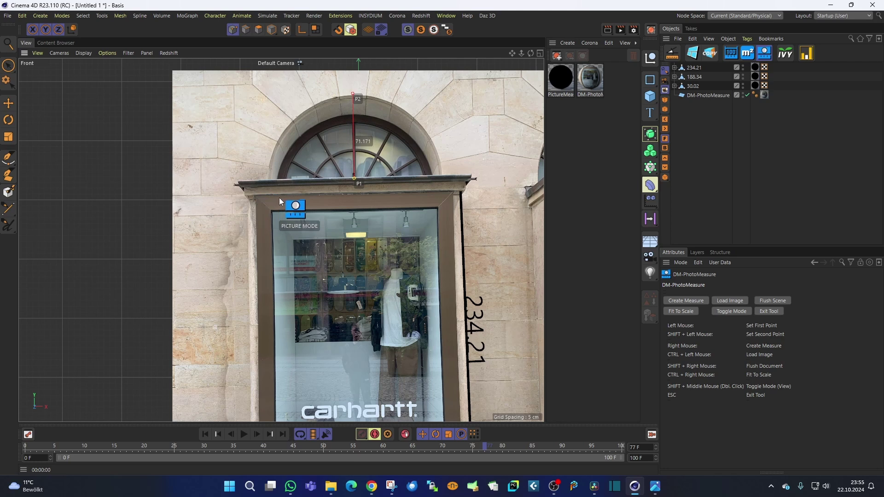
# Measure the cornice's width above the window, and the vertical distance from its middle to the arch's crown.
pyautogui.click(256, 183)
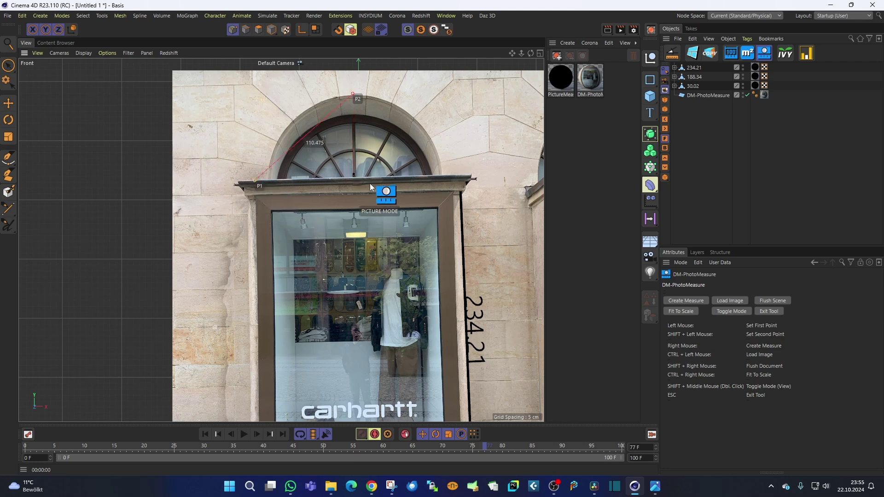
pyautogui.keyDown('shift'); pyautogui.click(454, 181); pyautogui.keyUp('shift')
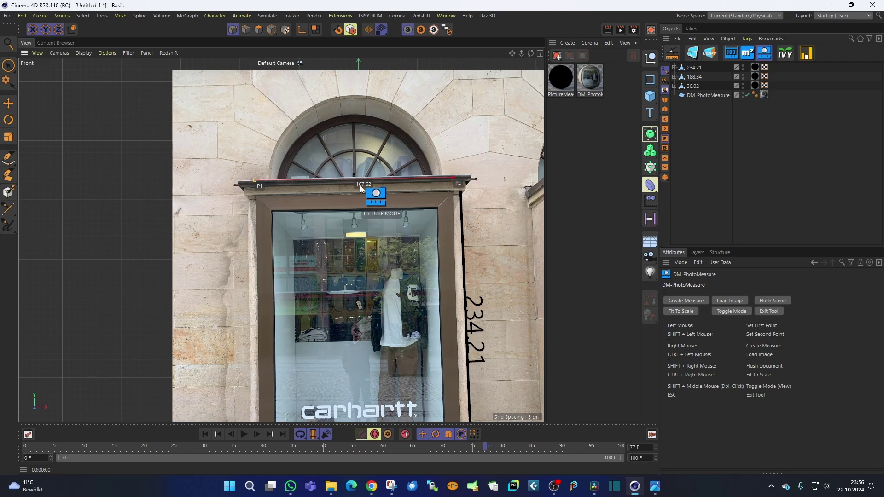
pyautogui.click(354, 179)
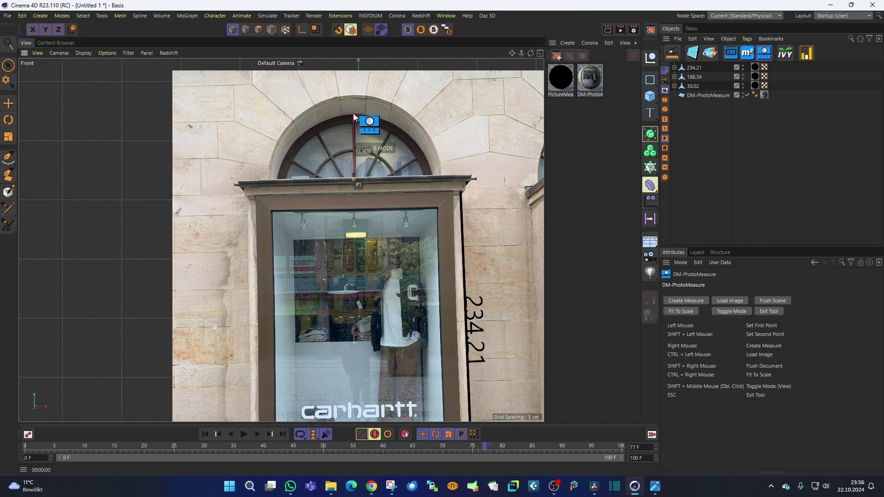
pyautogui.keyDown('shift'); pyautogui.click(354, 98); pyautogui.keyUp('shift')
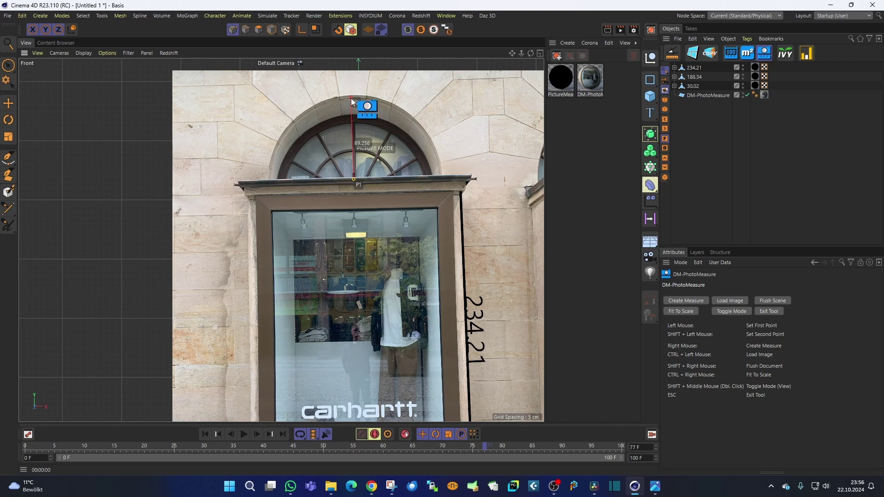
# Set measuring points across the height of the wall's stone base beside the window and fit the photo to a scale of 30.
pyautogui.scroll(-4, 366, 144)
pyautogui.scroll(6, 332, 234)
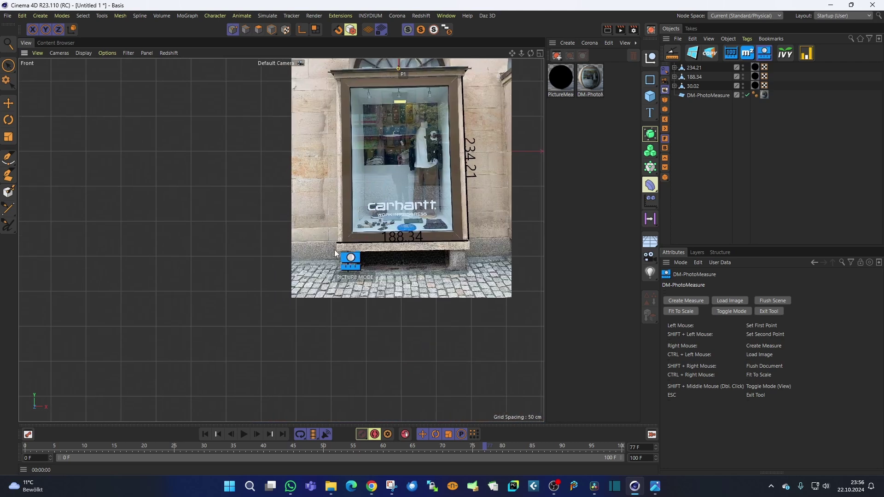
pyautogui.click(323, 286)
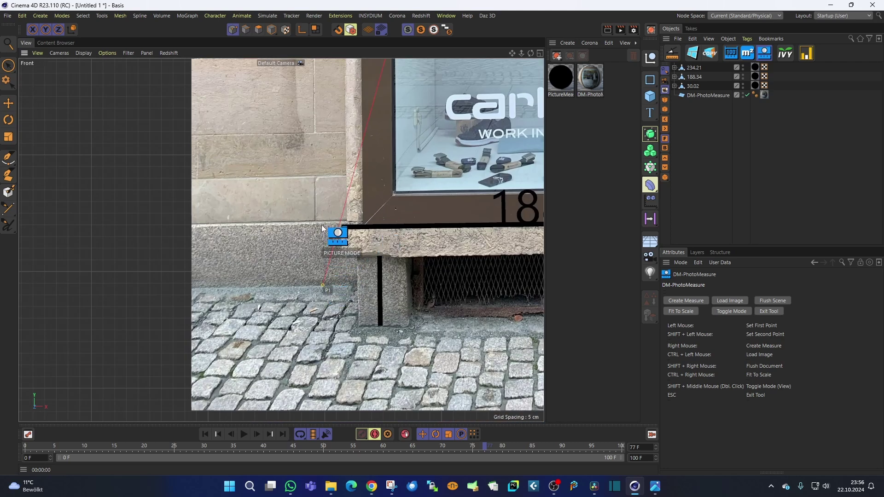
pyautogui.keyDown('shift'); pyautogui.click(323, 224); pyautogui.keyUp('shift')
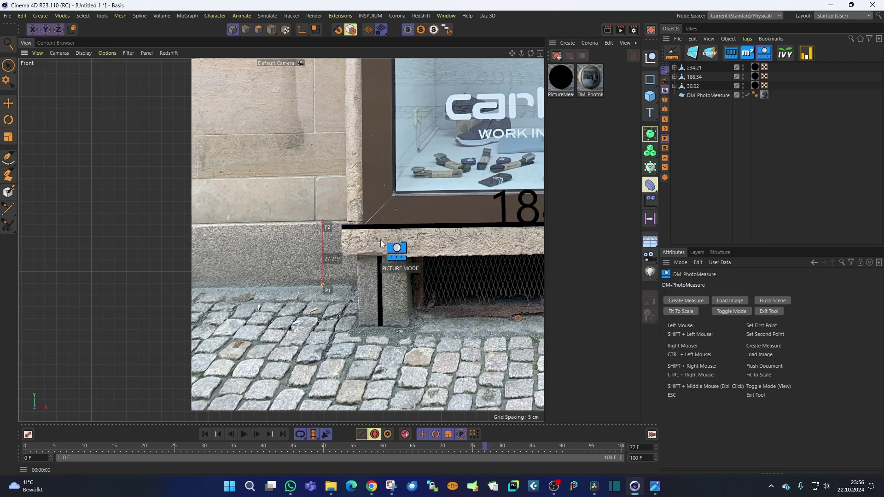
pyautogui.keyDown('ctrl'); pyautogui.rightClick(416, 214); pyautogui.keyUp('ctrl')
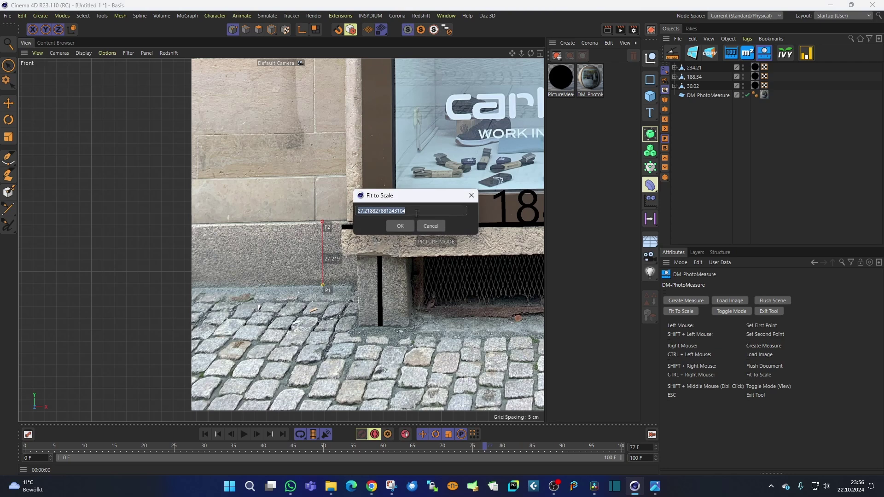
pyautogui.write('30')
pyautogui.press('Return')
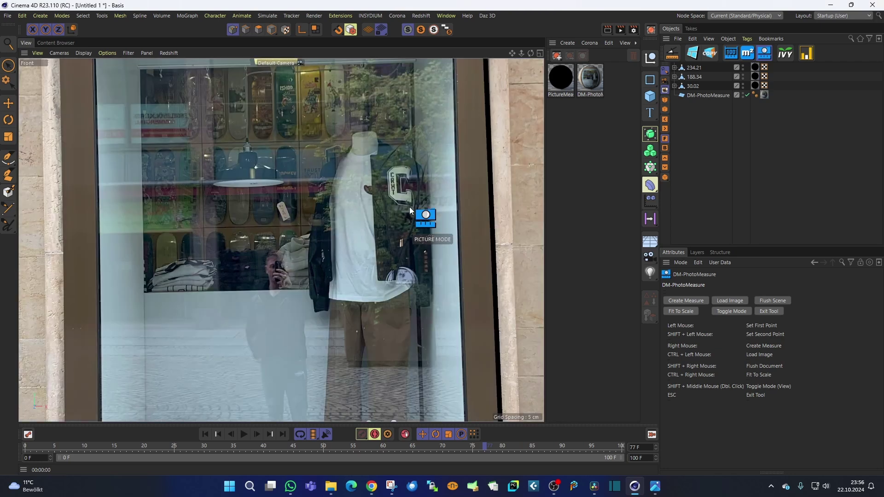
# Measure vertically from the cornice's middle to the top of the arched window frame.
pyautogui.scroll(-6, 348, 226)
pyautogui.scroll(7, 345, 244)
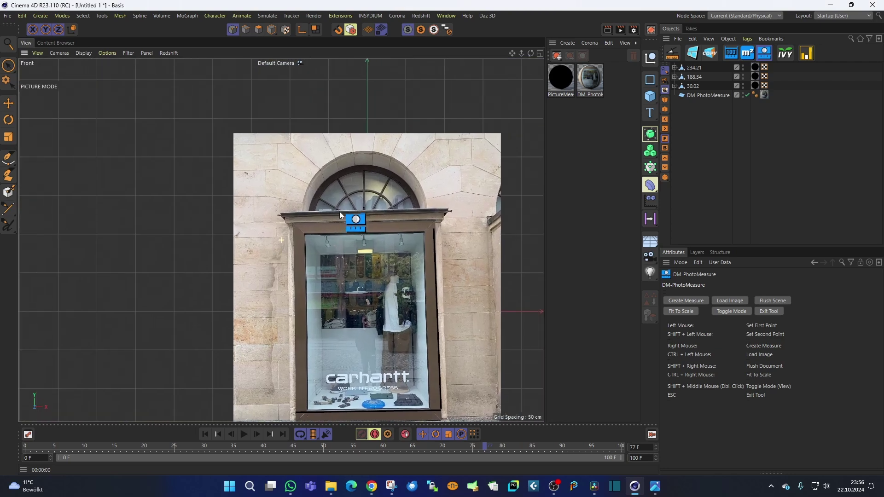
pyautogui.click(376, 220)
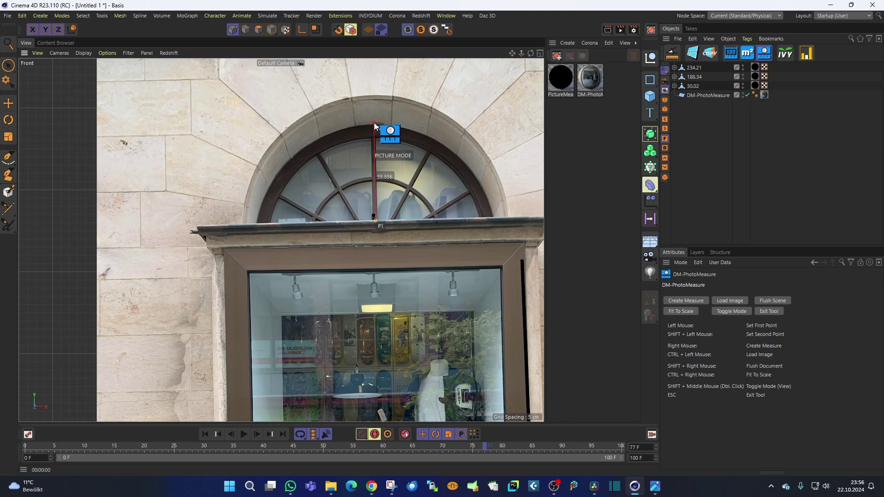
pyautogui.keyDown('shift'); pyautogui.click(374, 123); pyautogui.keyUp('shift')
# Set measuring points over the height of the stone support under the sill's left end and fit the photo to a scale of 30.
pyautogui.scroll(-5, 368, 131)
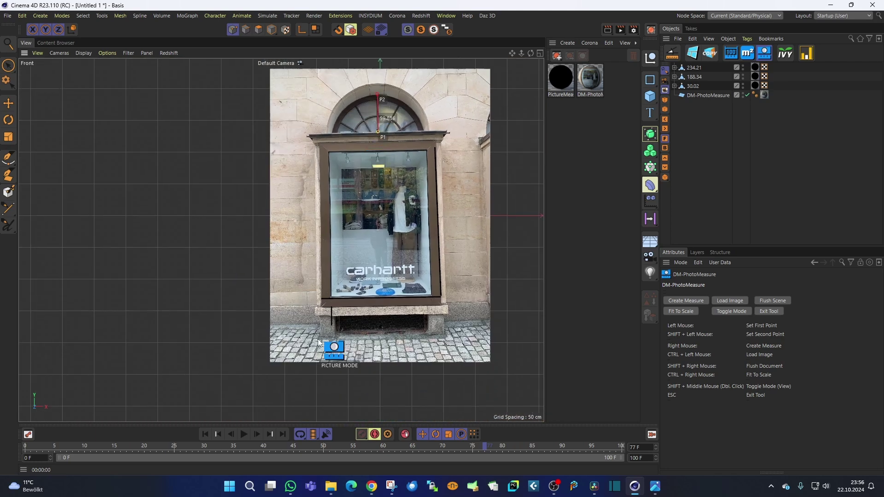
pyautogui.scroll(6, 355, 318)
pyautogui.click(347, 322)
pyautogui.keyDown('shift'); pyautogui.click(347, 247); pyautogui.keyUp('shift')
pyautogui.keyDown('ctrl'); pyautogui.rightClick(386, 254); pyautogui.keyUp('ctrl')
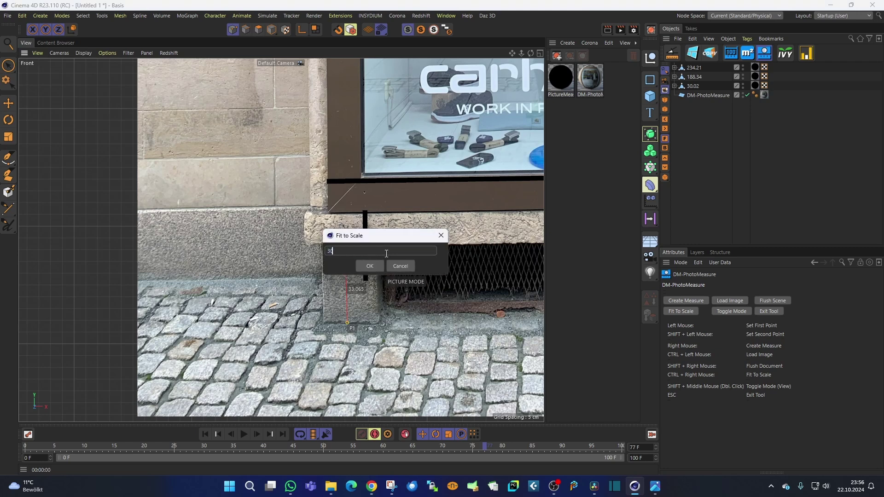
pyautogui.write('30')
pyautogui.press('Return')
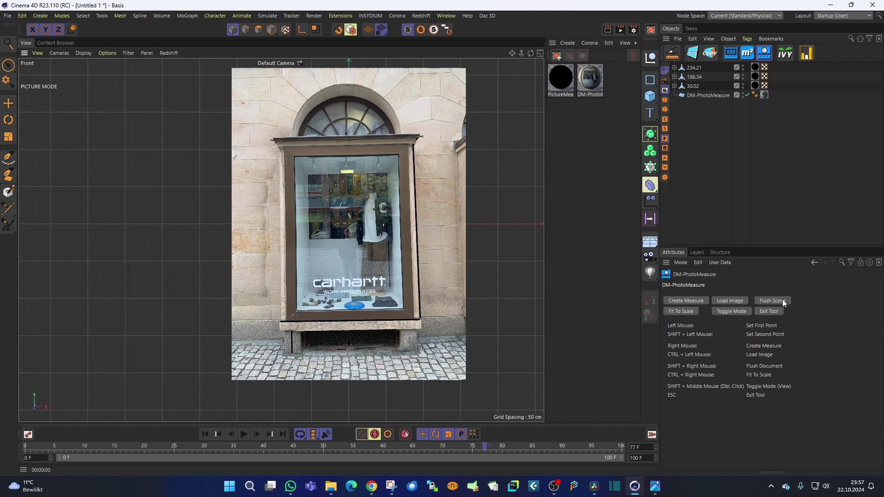
# Flush the scene to remove the shop-window photo and all of its measures.
pyautogui.keyDown('shift'); pyautogui.rightClick(402, 201); pyautogui.keyUp('shift')
pyautogui.keyDown('alt'); pyautogui.moveTo(322, 185); pyautogui.dragTo(394, 203, button='middle'); pyautogui.keyUp('alt')
pyautogui.scroll(-2, 394, 203)
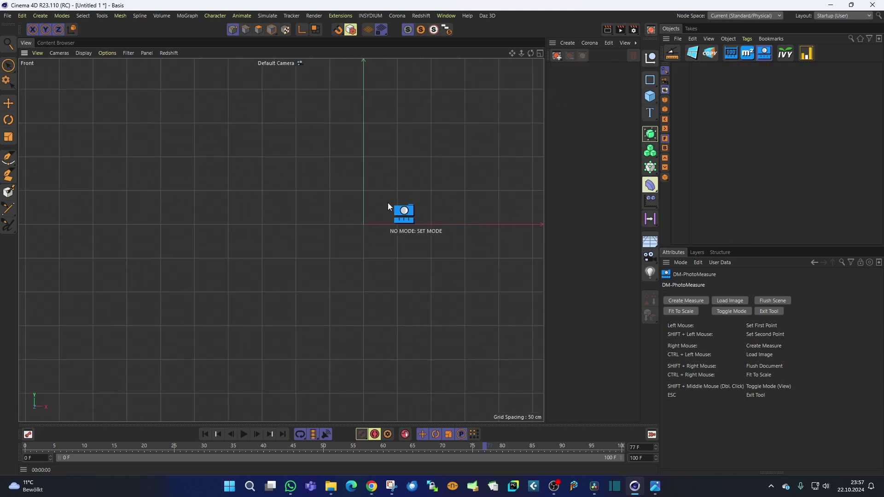
pyautogui.moveTo(395, 178)
pyautogui.keyDown('alt'); pyautogui.mouseDown(button='middle')
pyautogui.moveTo(379, 190)
pyautogui.moveTo(394, 187)
pyautogui.moveTo(387, 193)
pyautogui.mouseUp(button='middle'); pyautogui.keyUp('alt')
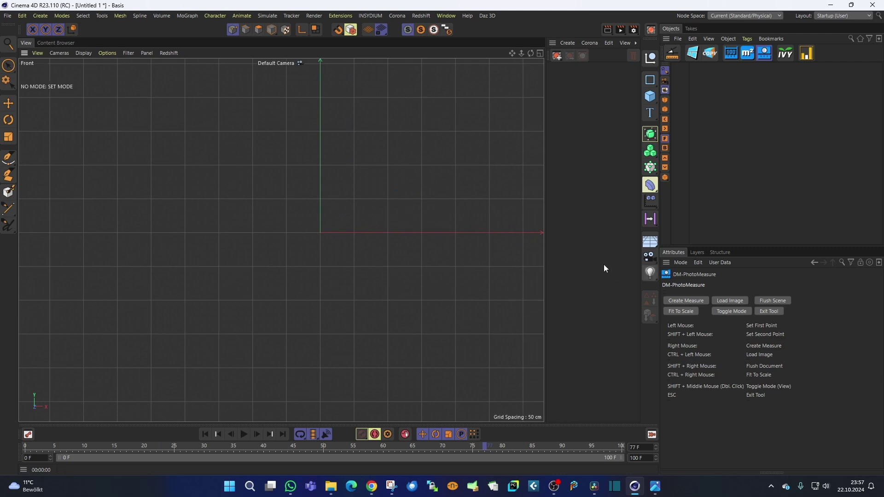
# Load the image floor_plan from the Desktop folder and select its plane to show the object's size properties.
pyautogui.keyDown('ctrl'); pyautogui.click(390, 253); pyautogui.keyUp('ctrl')
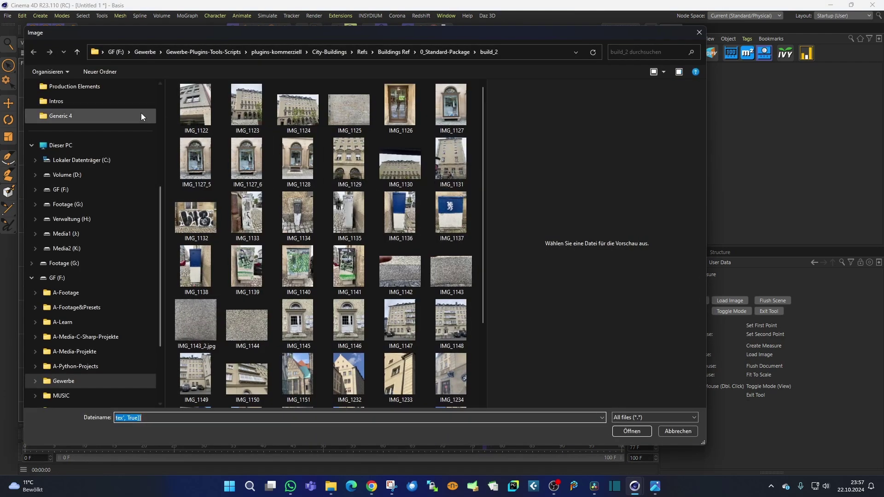
pyautogui.scroll(5, 107, 175)
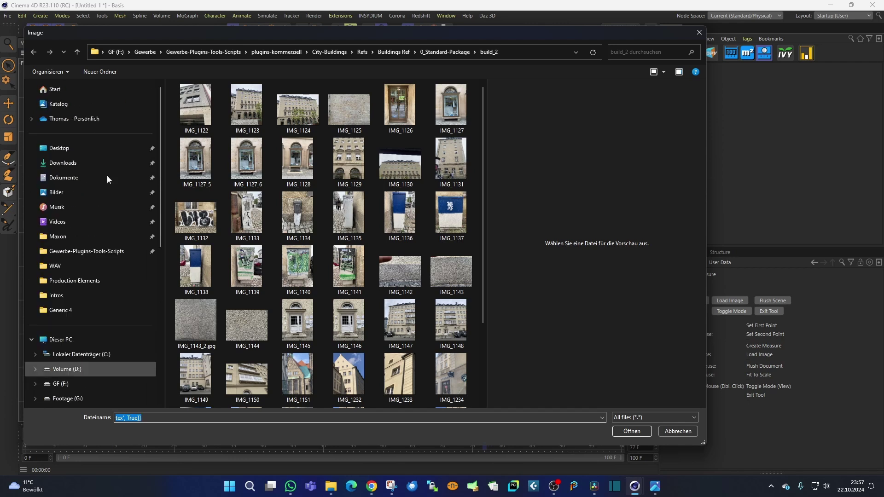
pyautogui.click(86, 150)
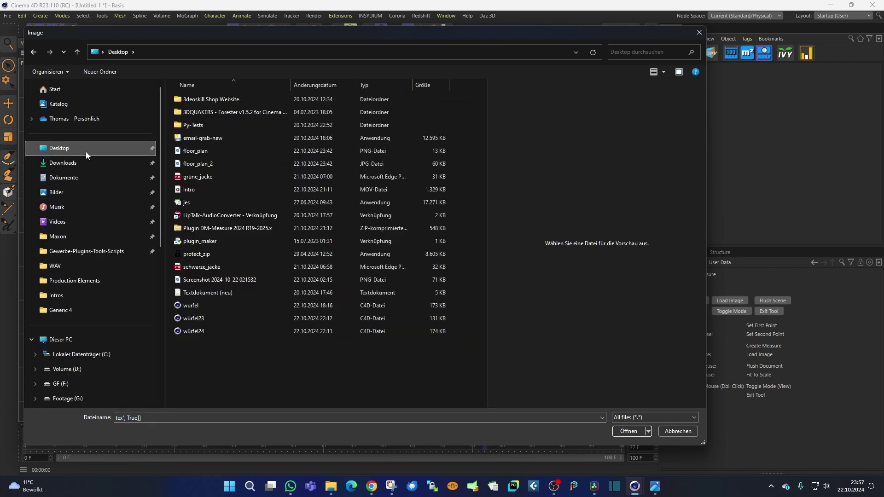
pyautogui.click(195, 163)
pyautogui.click(198, 152)
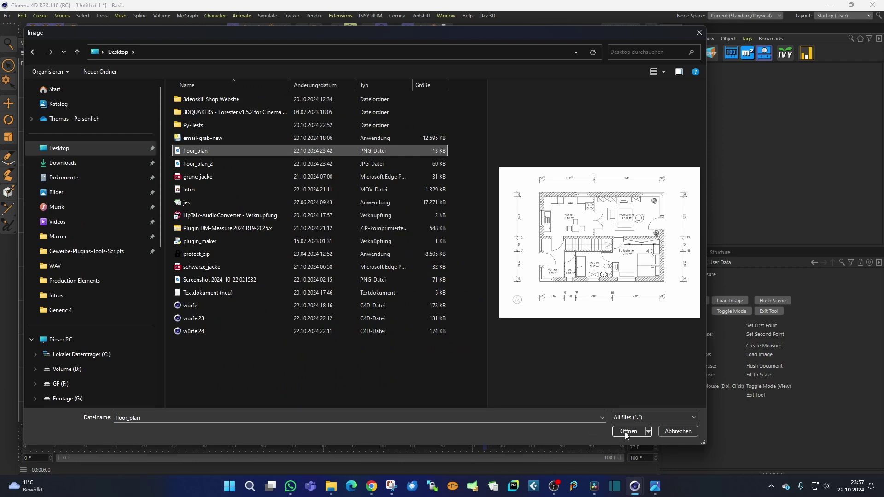
pyautogui.click(627, 432)
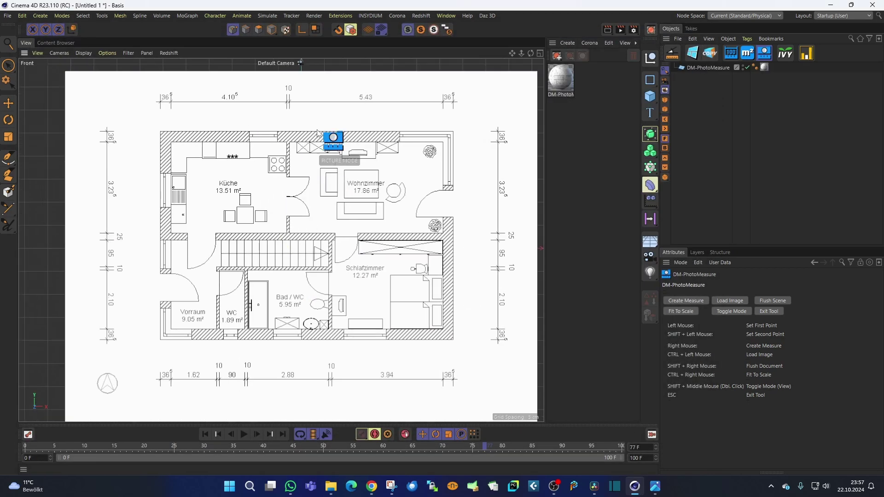
pyautogui.scroll(-3, 323, 143)
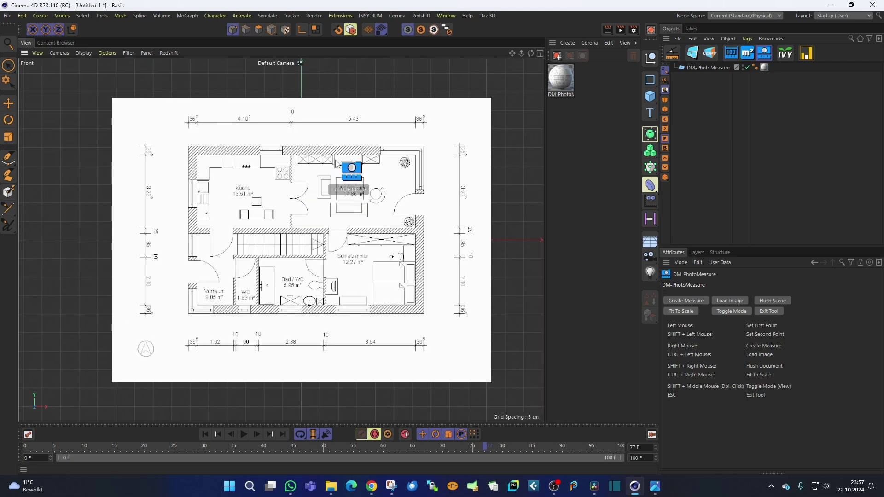
pyautogui.click(692, 68)
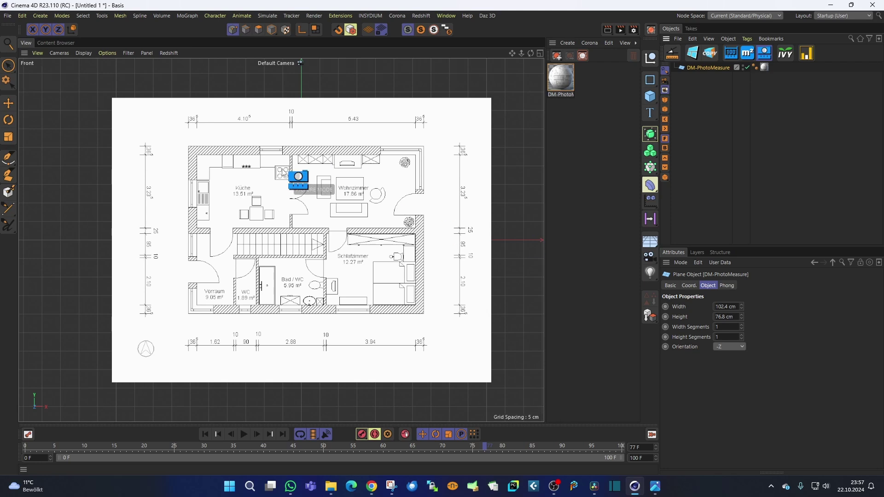
# Set measuring points at both ends of the 3.94 dimension below the floor plan.
pyautogui.scroll(3, 290, 170)
pyautogui.scroll(4, 279, 229)
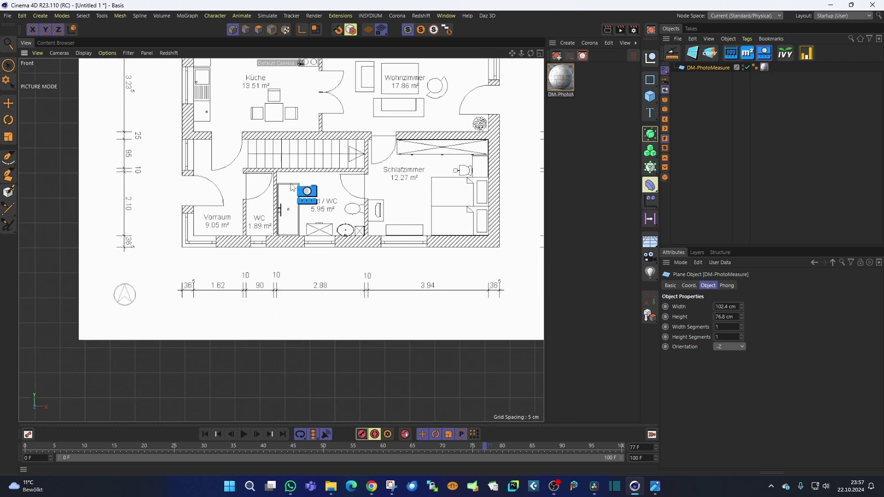
pyautogui.scroll(5, 320, 227)
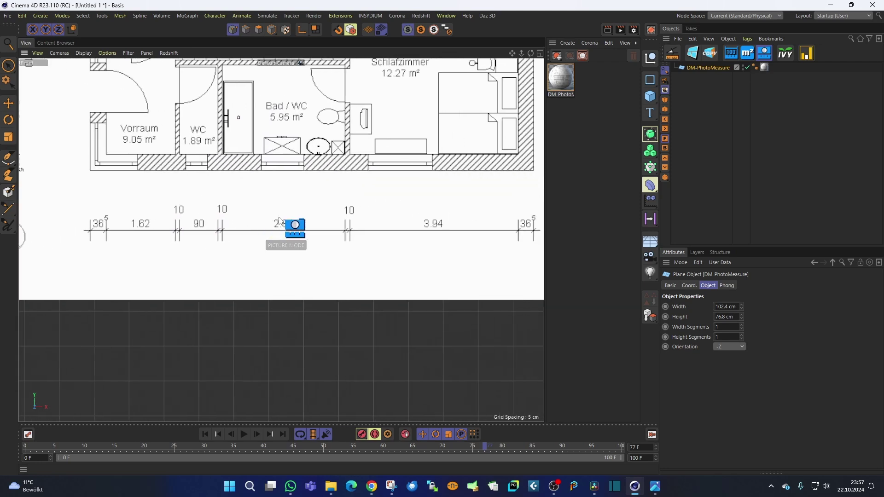
pyautogui.click(264, 241)
pyautogui.keyDown('alt'); pyautogui.moveTo(428, 240); pyautogui.dragTo(286, 240, button='middle'); pyautogui.keyUp('alt')
pyautogui.click(396, 241)
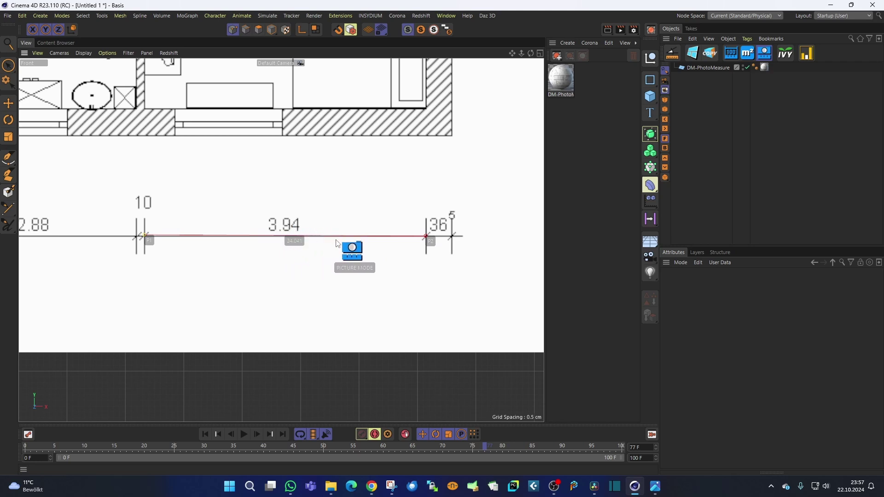
# Set measuring points P1 and P2 at both ends of the 5.43 dimension above the Wohnzimmer.
pyautogui.scroll(-10, 295, 249)
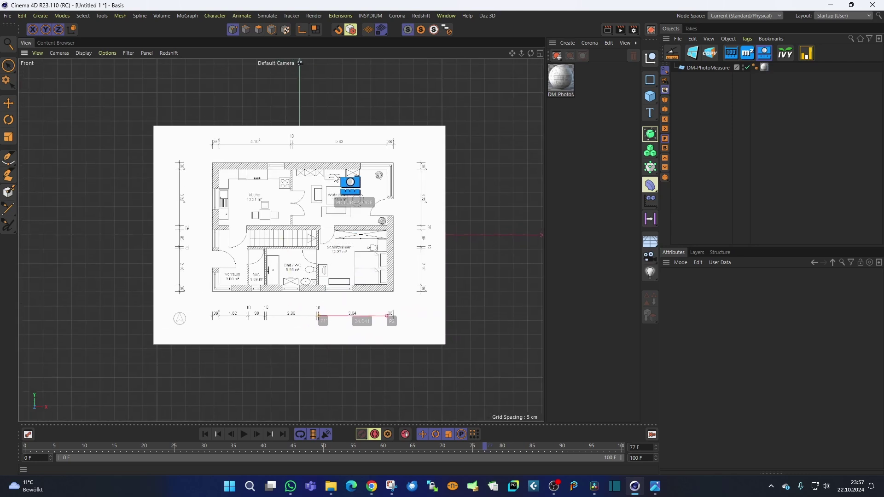
pyautogui.scroll(8, 355, 134)
pyautogui.scroll(4, 251, 182)
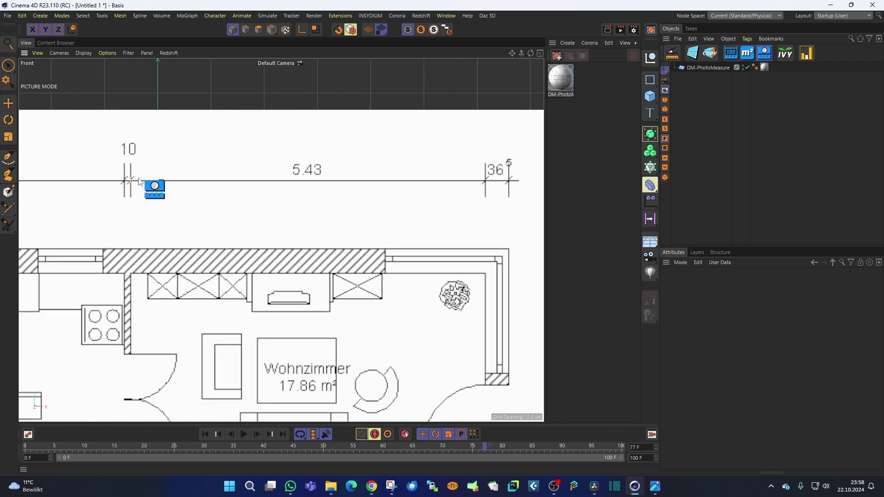
pyautogui.scroll(6, 123, 189)
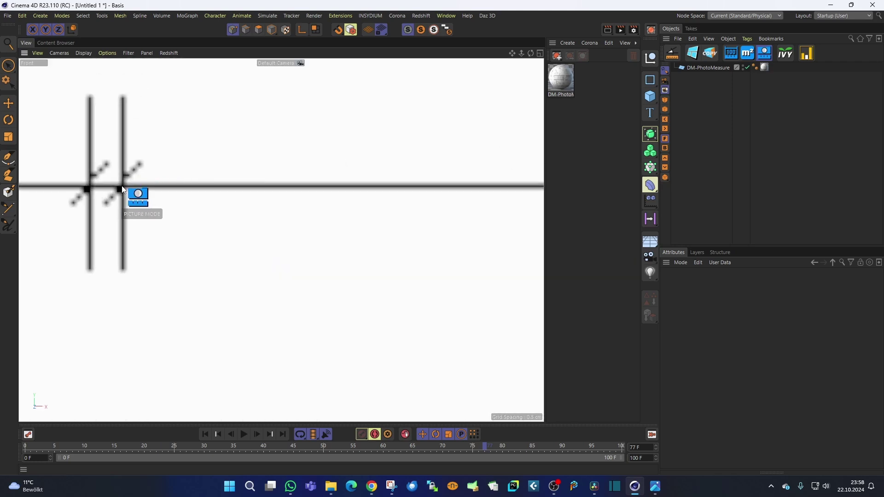
pyautogui.scroll(-5, 192, 201)
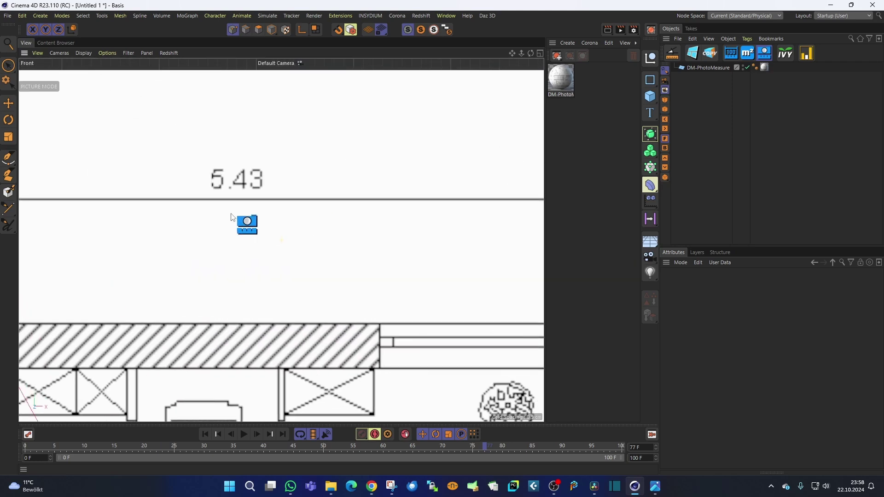
pyautogui.scroll(3, 430, 203)
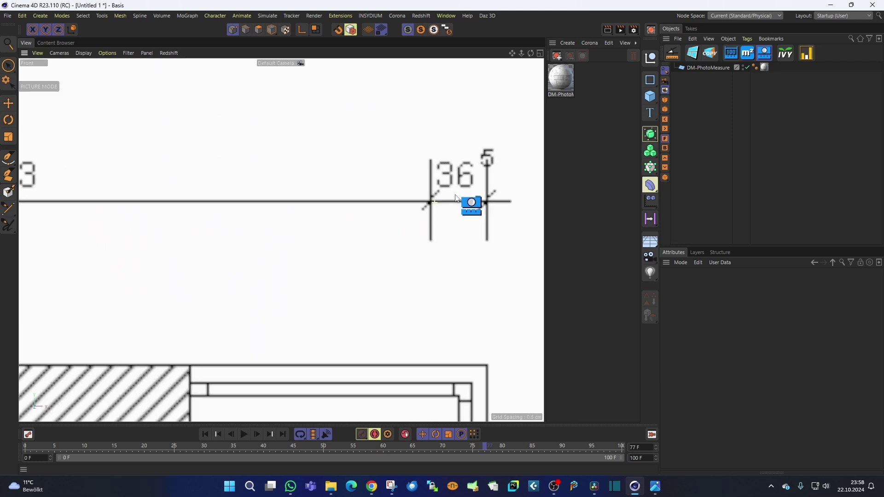
pyautogui.click(427, 202)
pyautogui.scroll(-5, 427, 202)
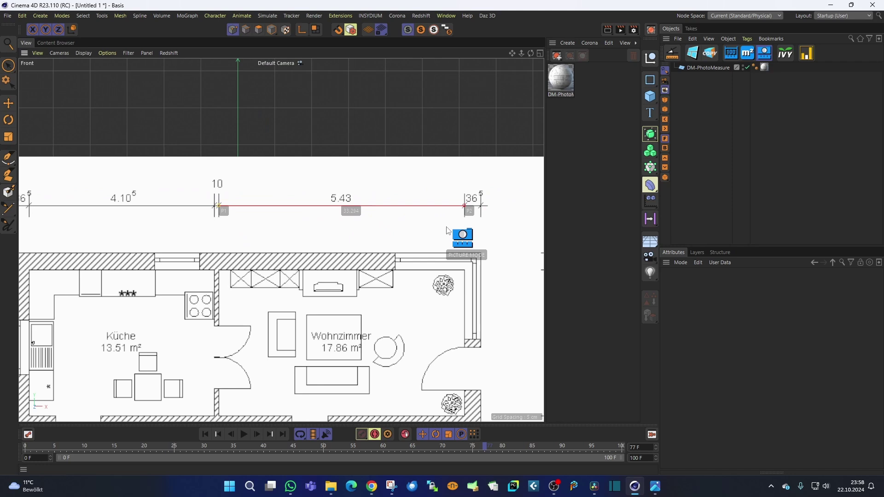
# Fit the floor plan to scale by setting the measured distance to 543.
pyautogui.click(446, 230)
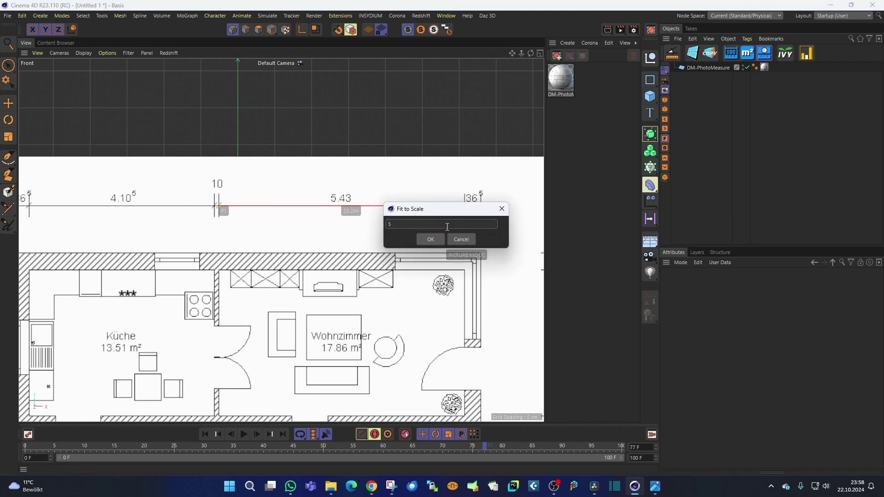
pyautogui.press('Return')
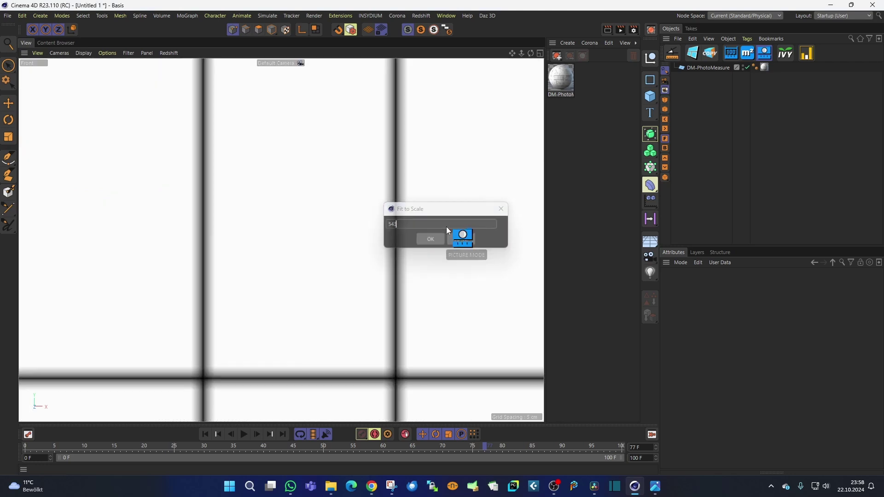
pyautogui.scroll(-6, 386, 208)
pyautogui.scroll(-5, 332, 259)
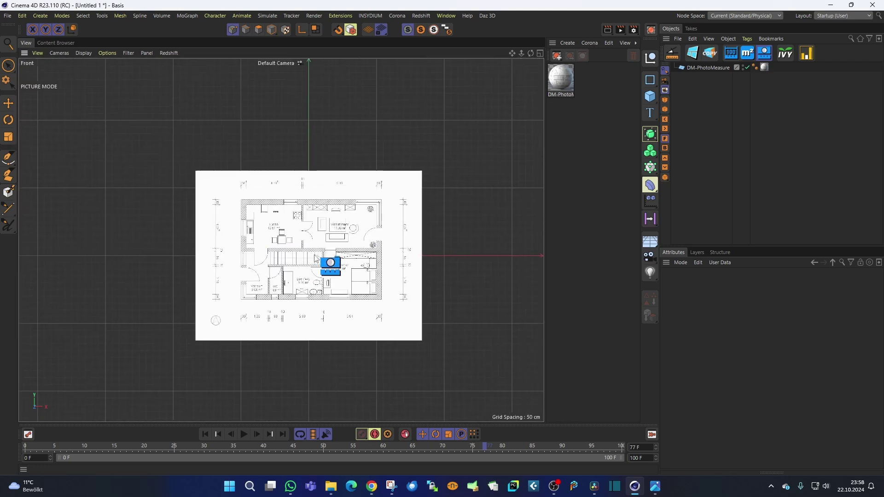
# Measure the 5.43 dimension above the Wohnzimmer again to check the rescaled floor plan's distance.
pyautogui.scroll(8, 410, 181)
pyautogui.scroll(10, 198, 186)
pyautogui.scroll(2, 203, 188)
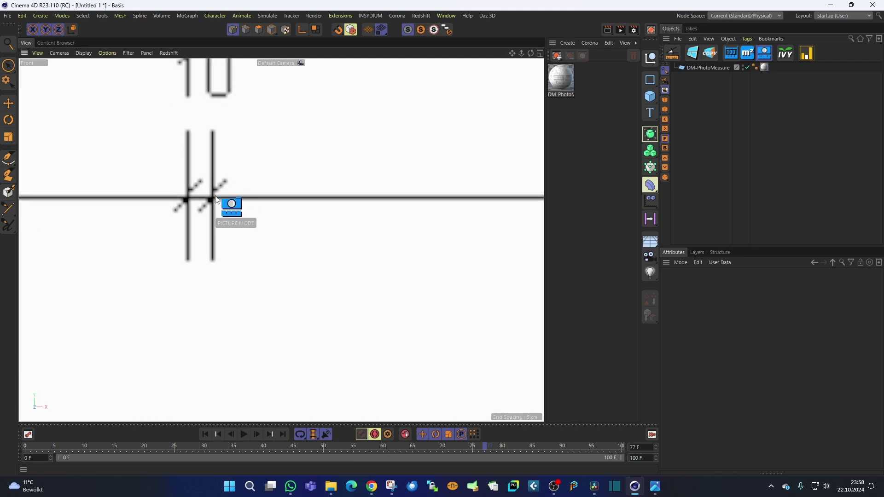
pyautogui.scroll(-8, 274, 215)
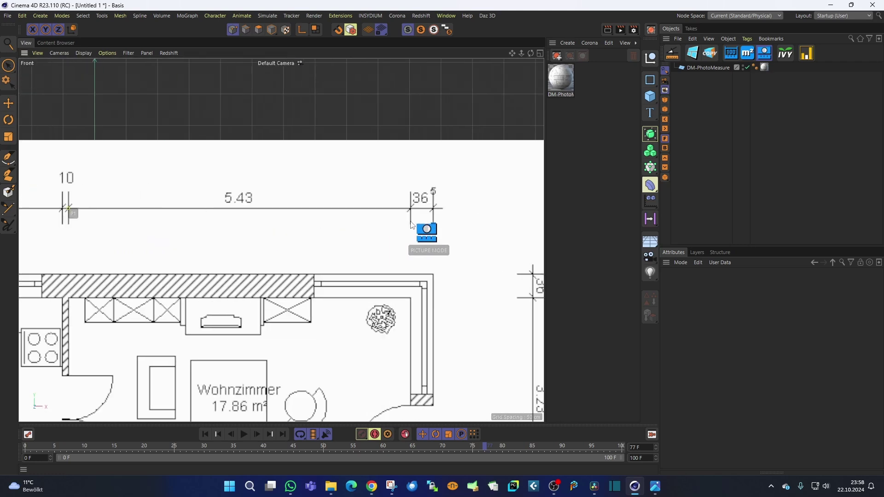
pyautogui.scroll(8, 414, 203)
pyautogui.click(388, 203)
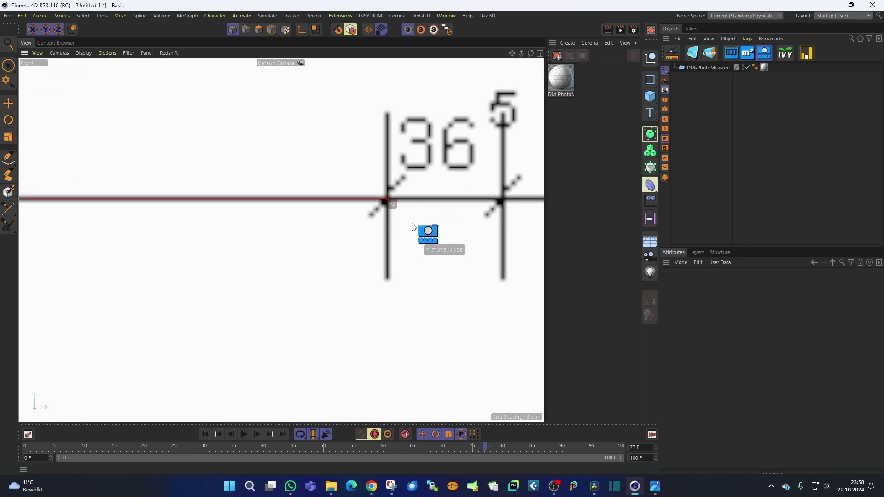
pyautogui.scroll(-8, 276, 243)
pyautogui.scroll(4, 279, 224)
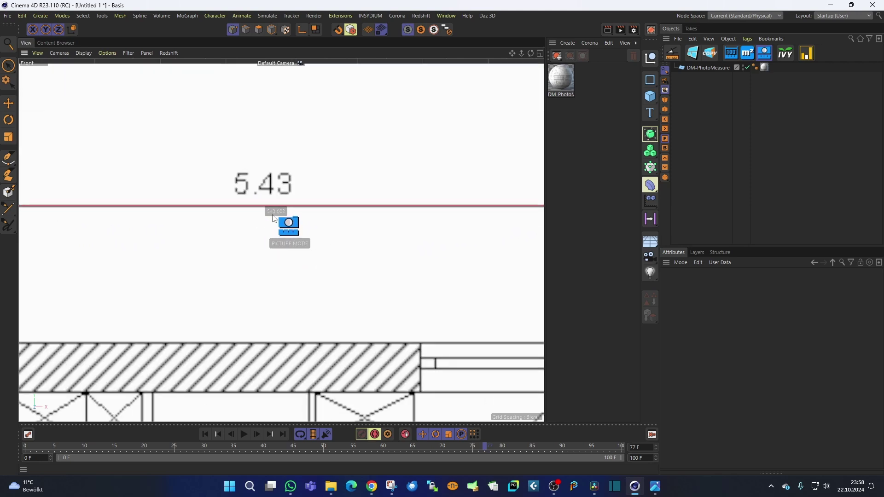
pyautogui.scroll(-4, 272, 232)
pyautogui.scroll(-10, 270, 233)
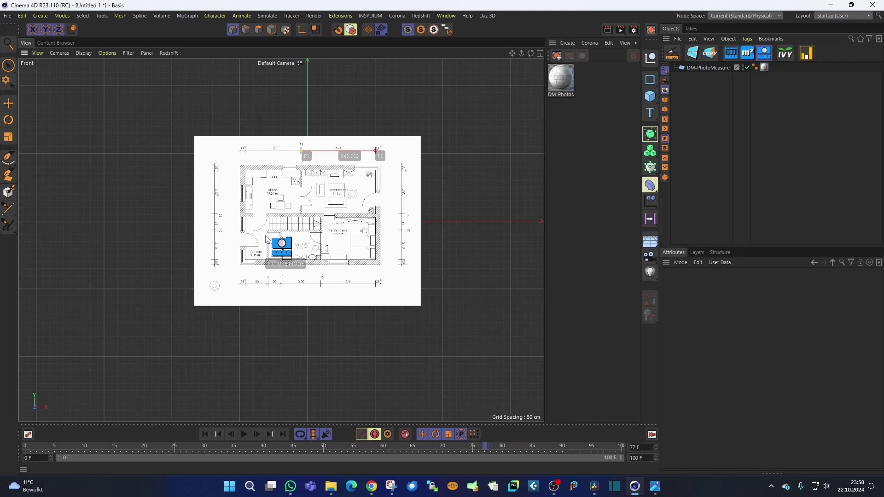
# Examine the rescaled floor plan's rooms and dimensions in the front view, and its upright plane in the perspective view.
pyautogui.scroll(4, 258, 248)
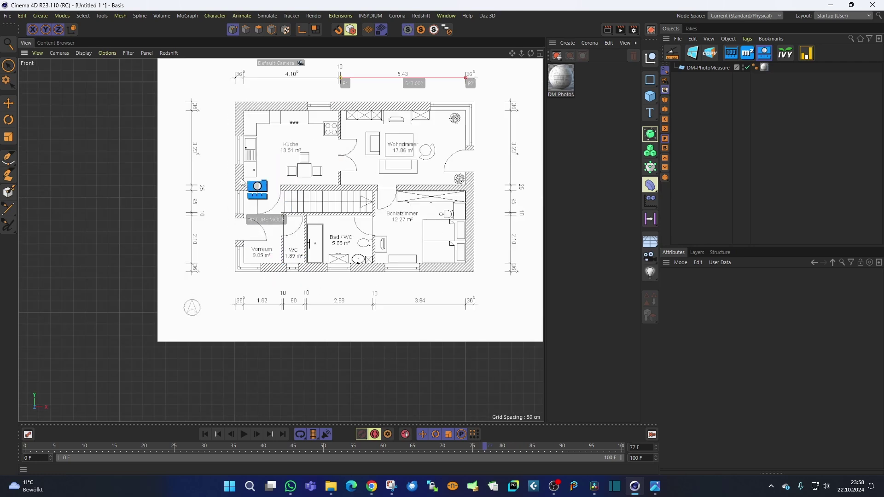
pyautogui.keyDown('alt'); pyautogui.moveTo(348, 217); pyautogui.dragTo(341, 233, button='middle'); pyautogui.keyUp('alt')
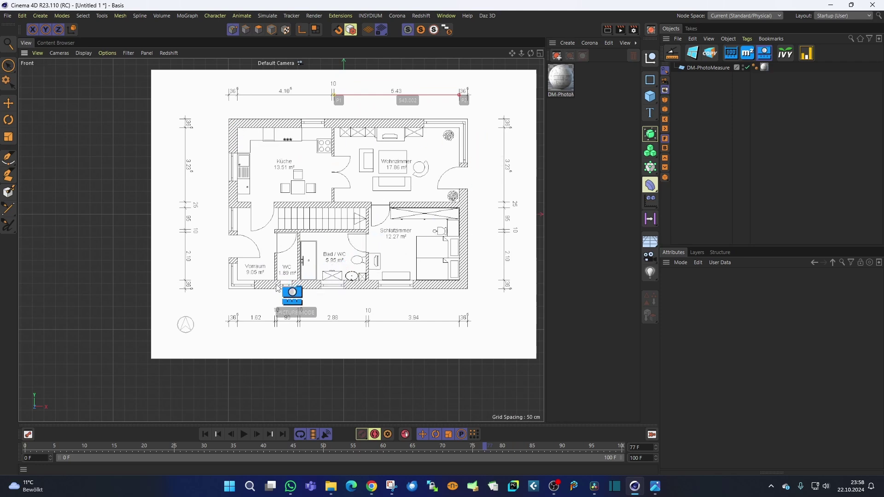
pyautogui.scroll(4, 277, 287)
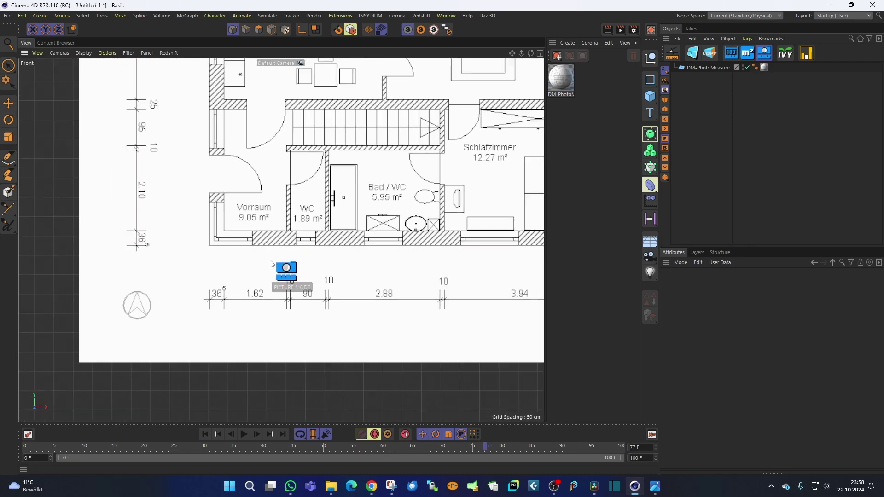
pyautogui.scroll(-5, 366, 298)
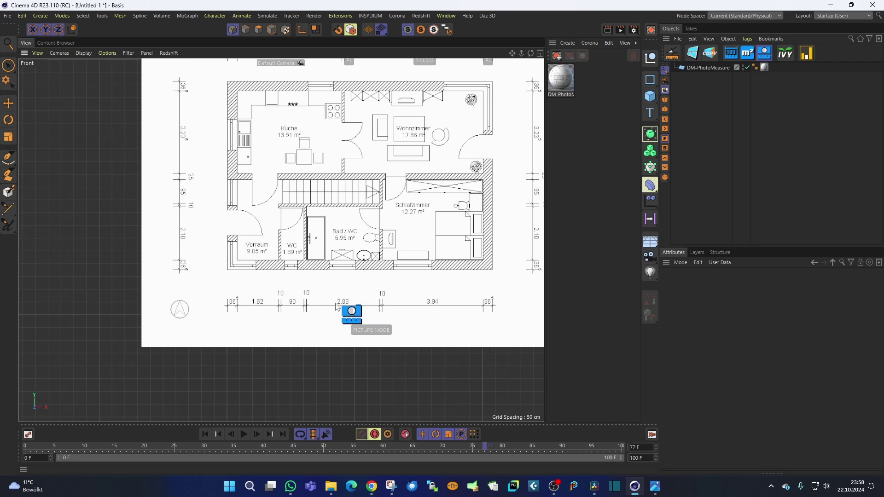
pyautogui.scroll(-3, 430, 281)
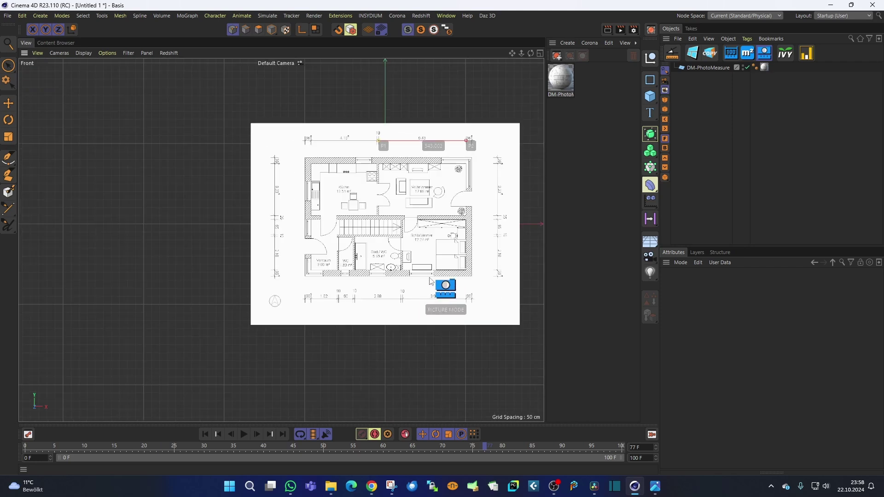
pyautogui.scroll(4, 430, 282)
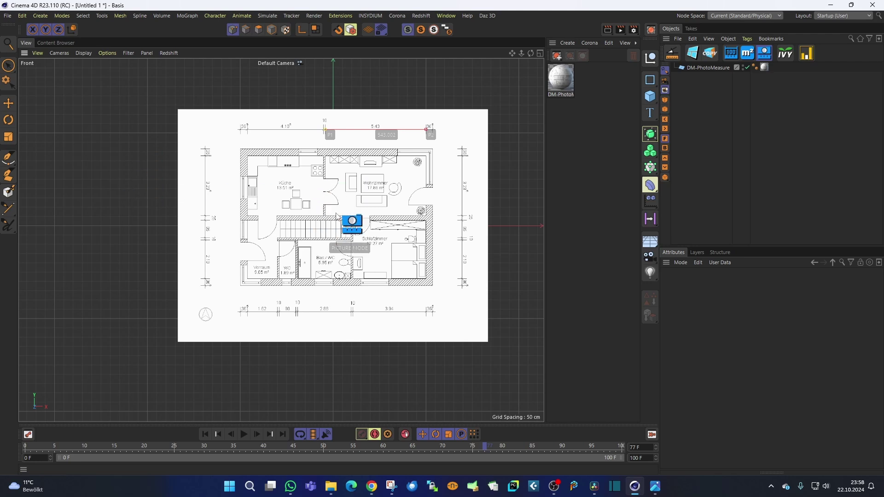
pyautogui.press('F1')
pyautogui.scroll(-5, 318, 239)
pyautogui.keyDown('alt'); pyautogui.moveTo(280, 237); pyautogui.dragTo(423, 214); pyautogui.keyUp('alt')
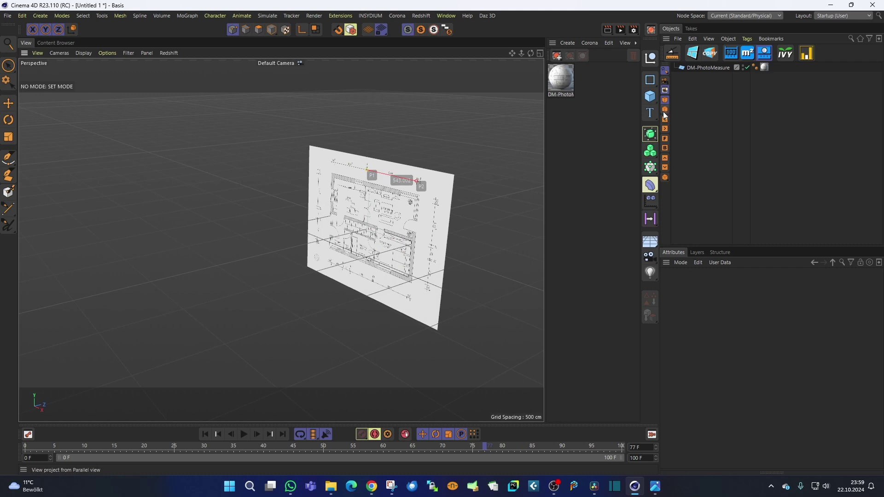
# Toggle DM-PhotoMeasure between picture mode and floorplane mode, finishing in floorplane mode.
pyautogui.keyDown('shift'); pyautogui.middleClick(369, 220); pyautogui.keyUp('shift')
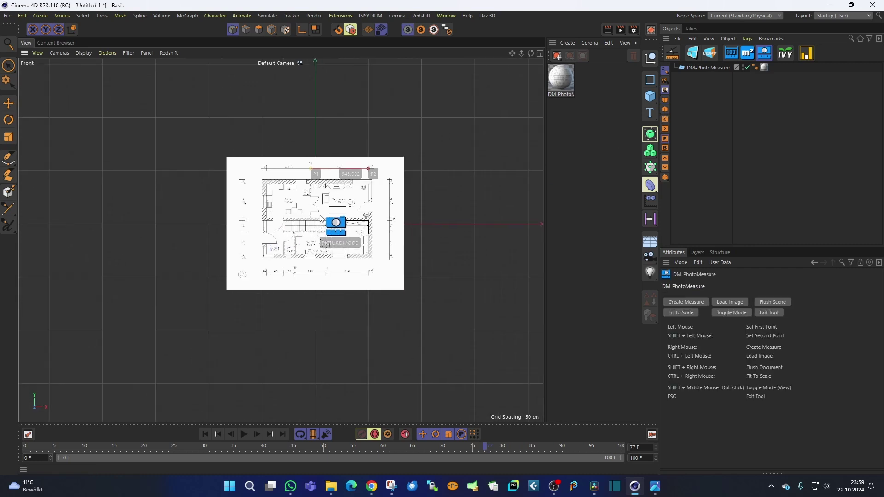
pyautogui.scroll(2, 341, 203)
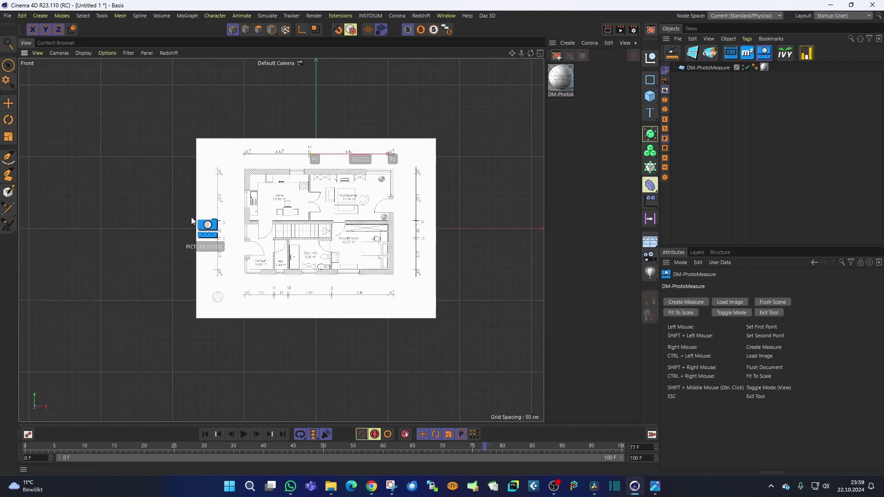
pyautogui.click(737, 313)
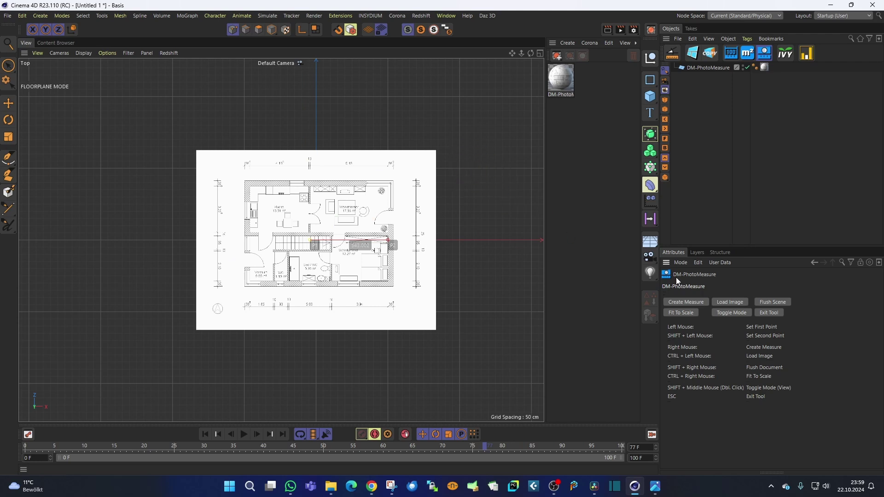
pyautogui.click(726, 312)
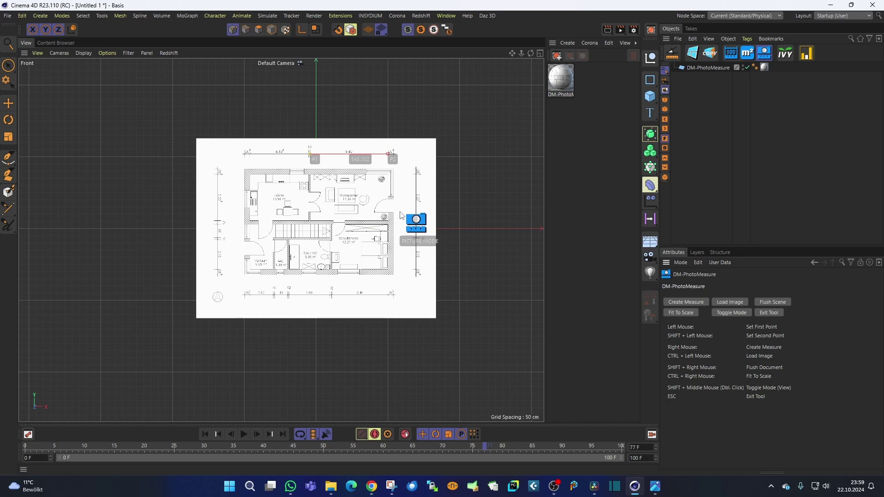
pyautogui.keyDown('shift'); pyautogui.middleClick(400, 214); pyautogui.keyUp('shift')
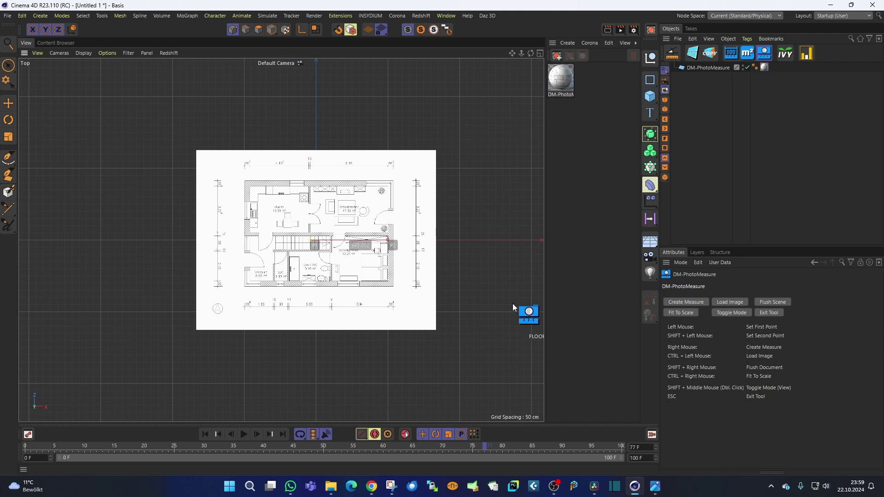
pyautogui.scroll(3, 373, 240)
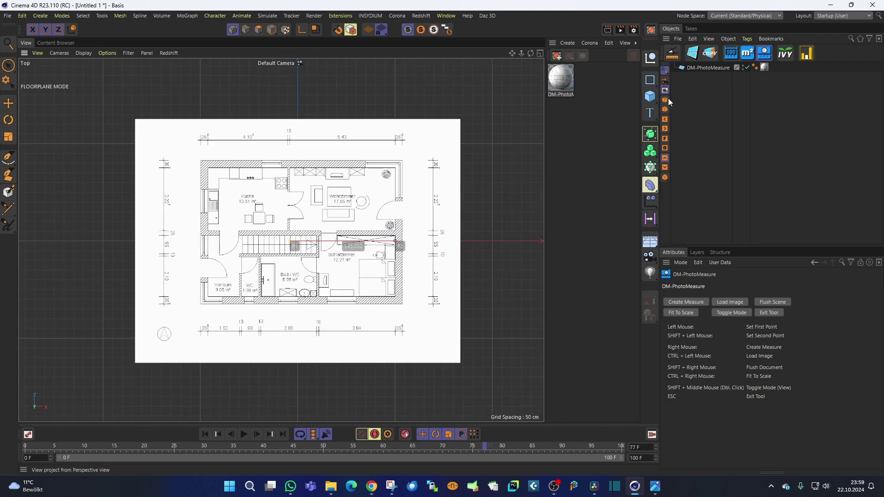
# Inspect the floor plan lying flat on the ground in the perspective view from several angles.
pyautogui.keyDown('shift'); pyautogui.middleClick(387, 221); pyautogui.keyUp('shift')
pyautogui.scroll(-3, 323, 230)
pyautogui.keyDown('alt'); pyautogui.moveTo(284, 231); pyautogui.dragTo(333, 167); pyautogui.keyUp('alt')
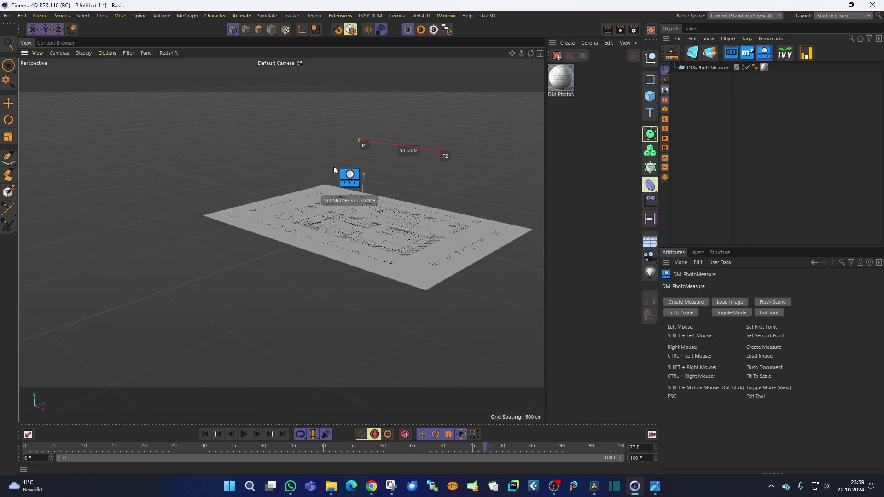
pyautogui.keyDown('alt'); pyautogui.moveTo(483, 250); pyautogui.dragTo(313, 285); pyautogui.keyUp('alt')
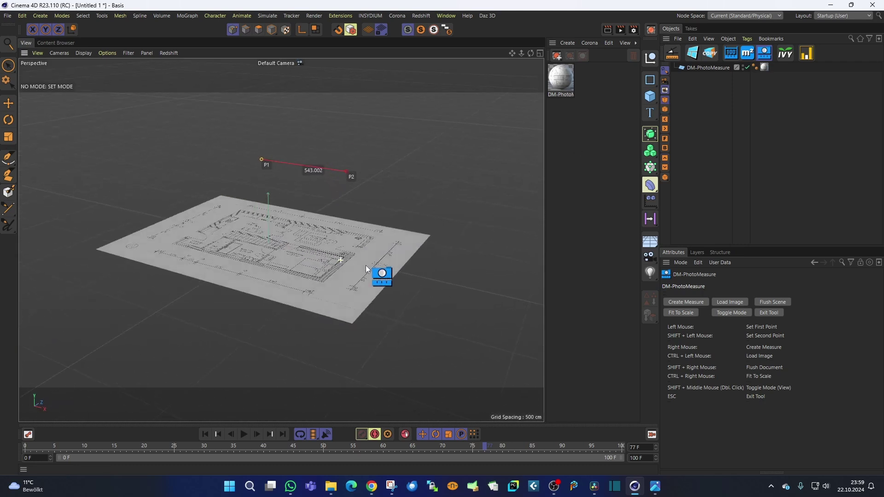
# In floorplane mode, create a black measure along the building's full upper outer wall, from corner to corner.
pyautogui.keyDown('shift'); pyautogui.middleClick(635, 175); pyautogui.keyUp('shift')
pyautogui.keyDown('shift'); pyautogui.middleClick(461, 220); pyautogui.keyUp('shift')
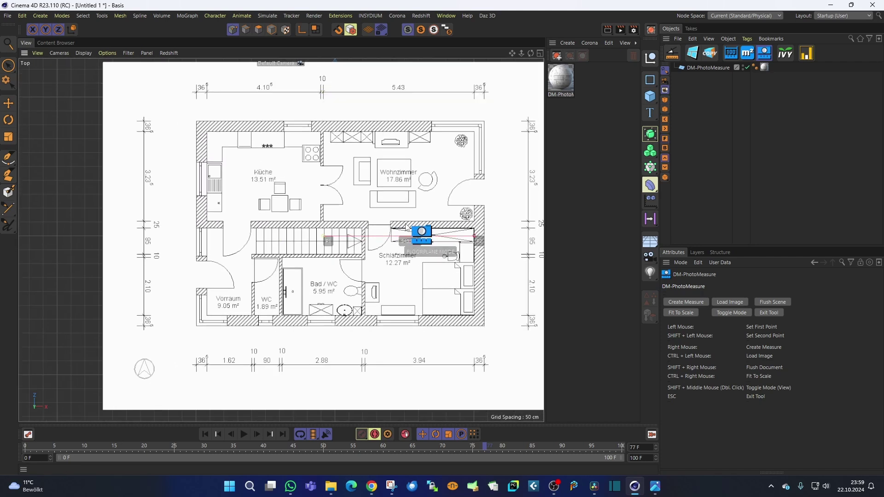
pyautogui.keyDown('shift'); pyautogui.middleClick(417, 235); pyautogui.keyUp('shift')
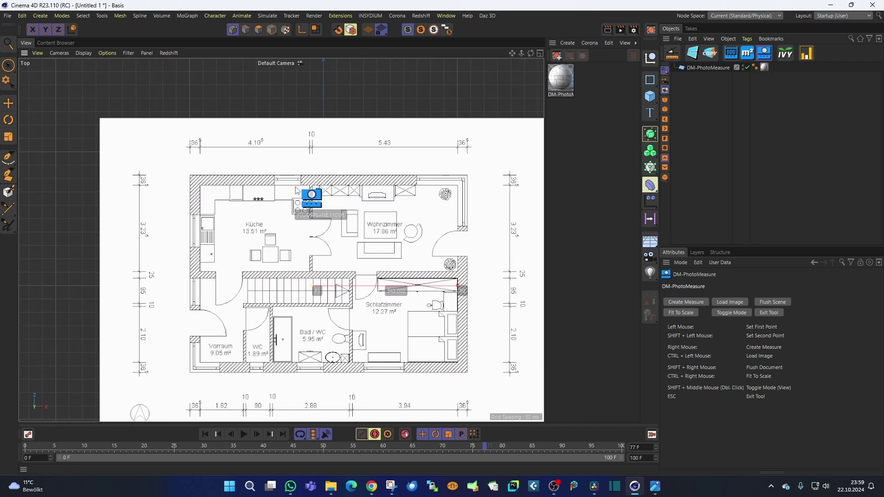
pyautogui.scroll(3, 331, 177)
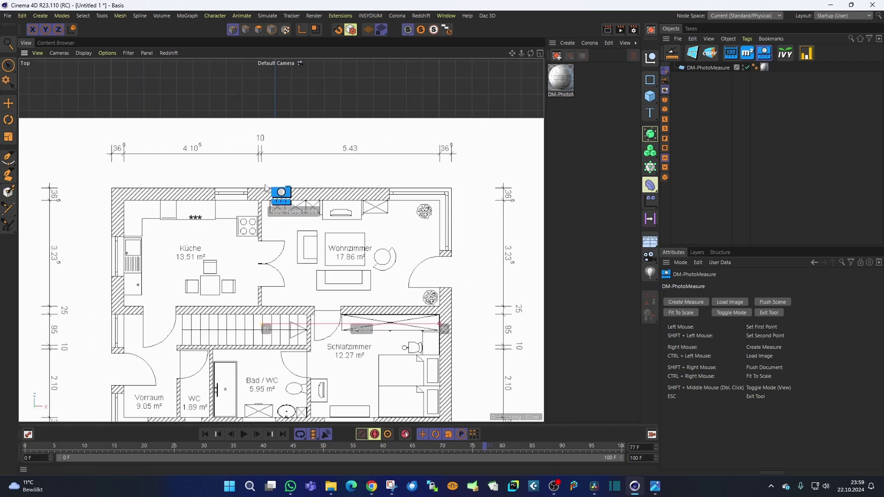
pyautogui.click(113, 187)
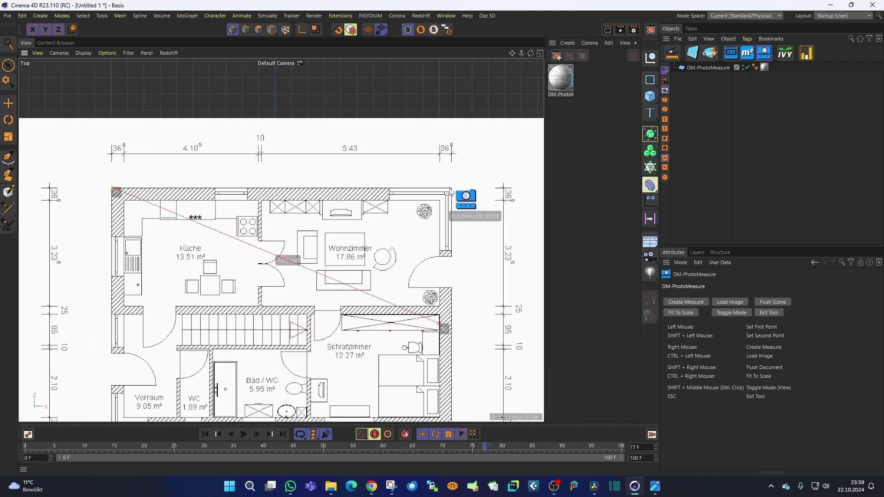
pyautogui.keyDown('shift'); pyautogui.click(465, 188); pyautogui.keyUp('shift')
pyautogui.rightClick(470, 186)
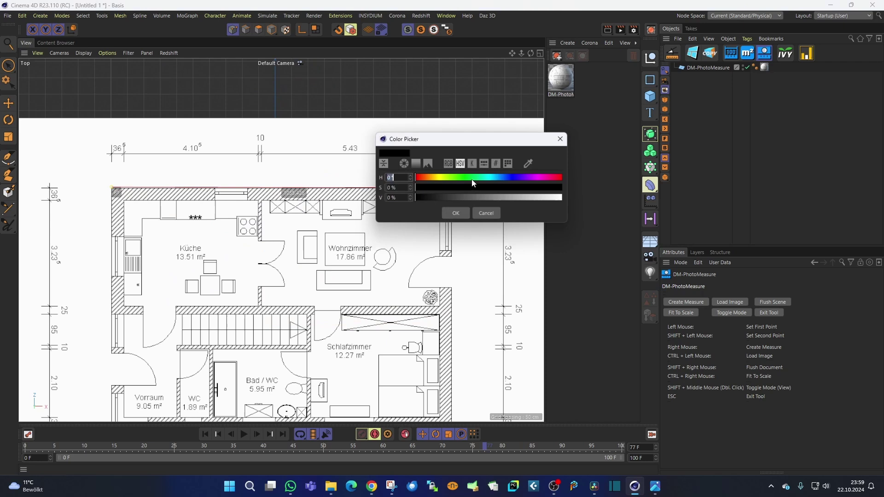
pyautogui.click(456, 213)
pyautogui.scroll(-5, 461, 210)
pyautogui.scroll(5, 397, 183)
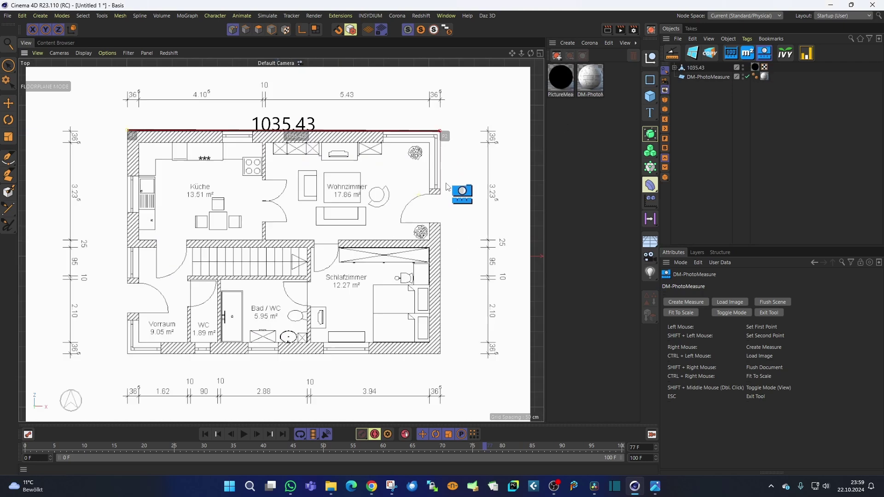
# Create a measure along the right outer wall from just below the Wohnzimmer's exterior door to the building's lower right corner.
pyautogui.click(437, 186)
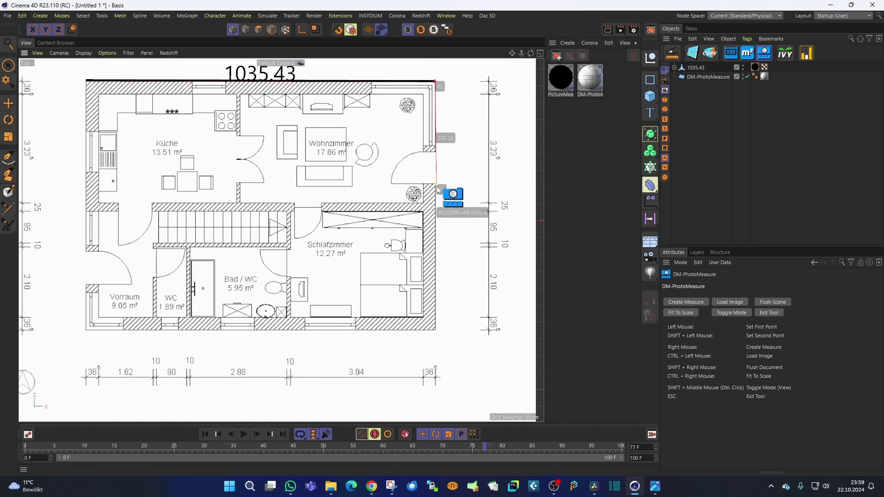
pyautogui.keyDown('shift'); pyautogui.click(438, 332); pyautogui.keyUp('shift')
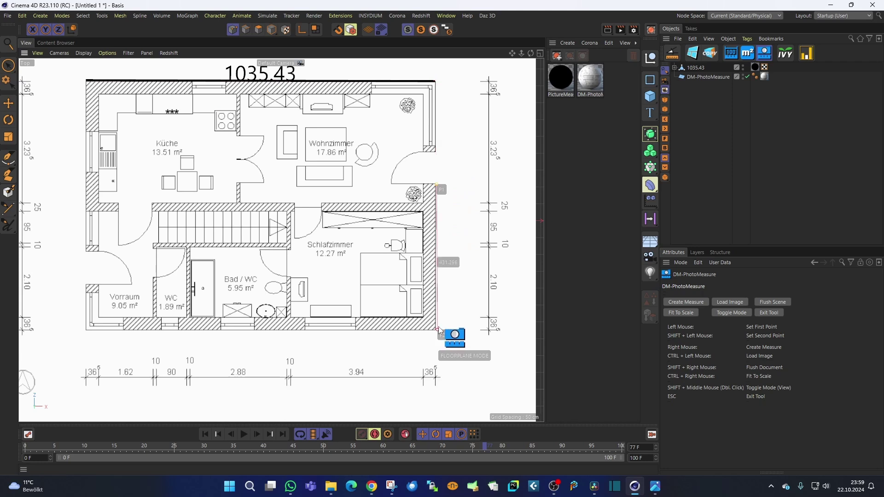
pyautogui.rightClick(463, 274)
pyautogui.scroll(-5, 420, 260)
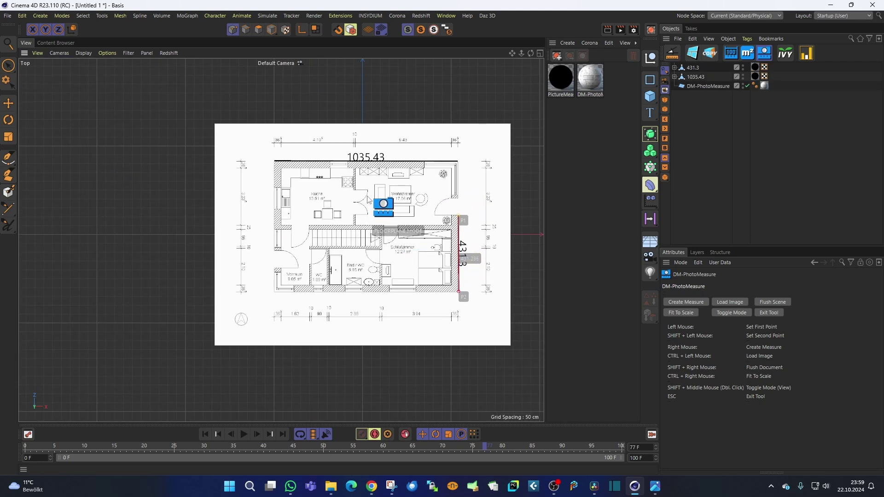
pyautogui.keyDown('alt'); pyautogui.moveTo(430, 197); pyautogui.dragTo(417, 197, button='middle'); pyautogui.keyUp('alt')
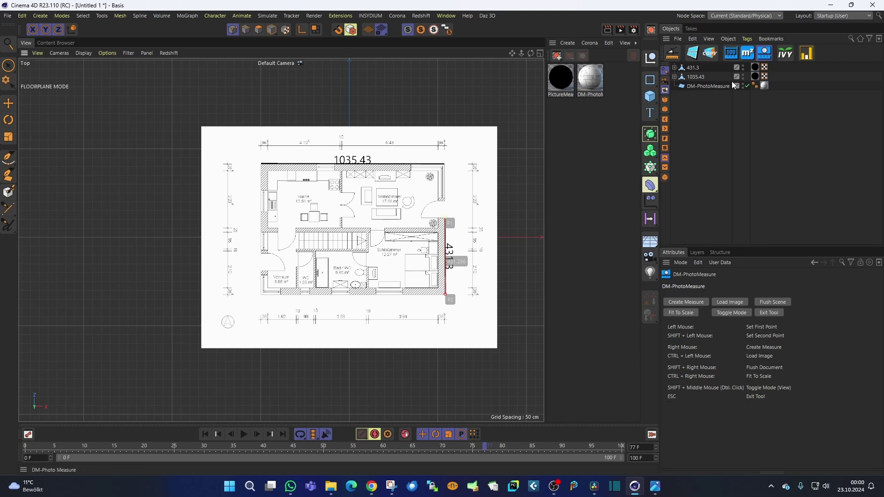
pyautogui.keyDown('alt'); pyautogui.moveTo(419, 215); pyautogui.dragTo(391, 216, button='middle'); pyautogui.keyUp('alt')
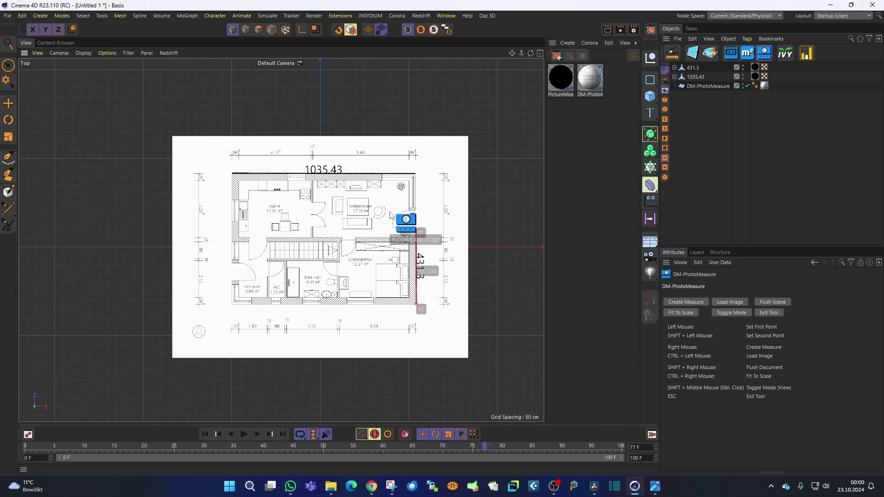